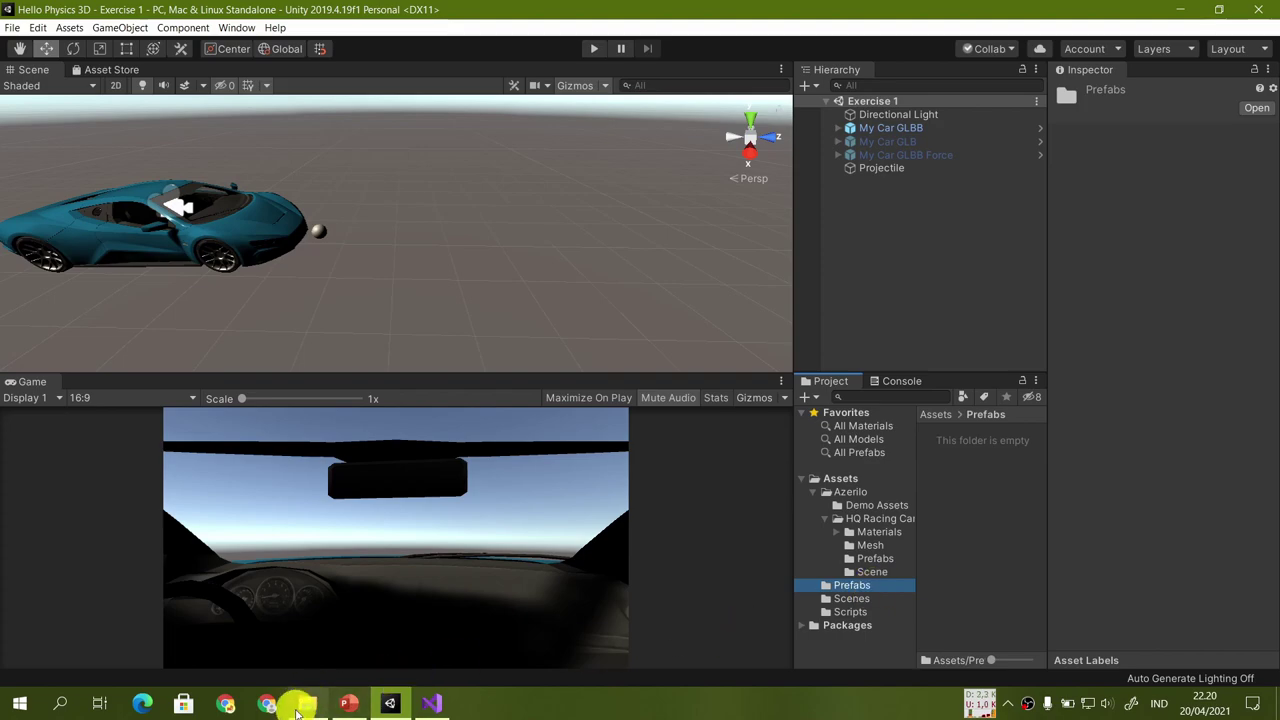
Check the Creating Prefabs slide in PowerPoint and turn the scene's Projectile object into a prefab in Unity's Prefabs folder
left_click(348, 703)
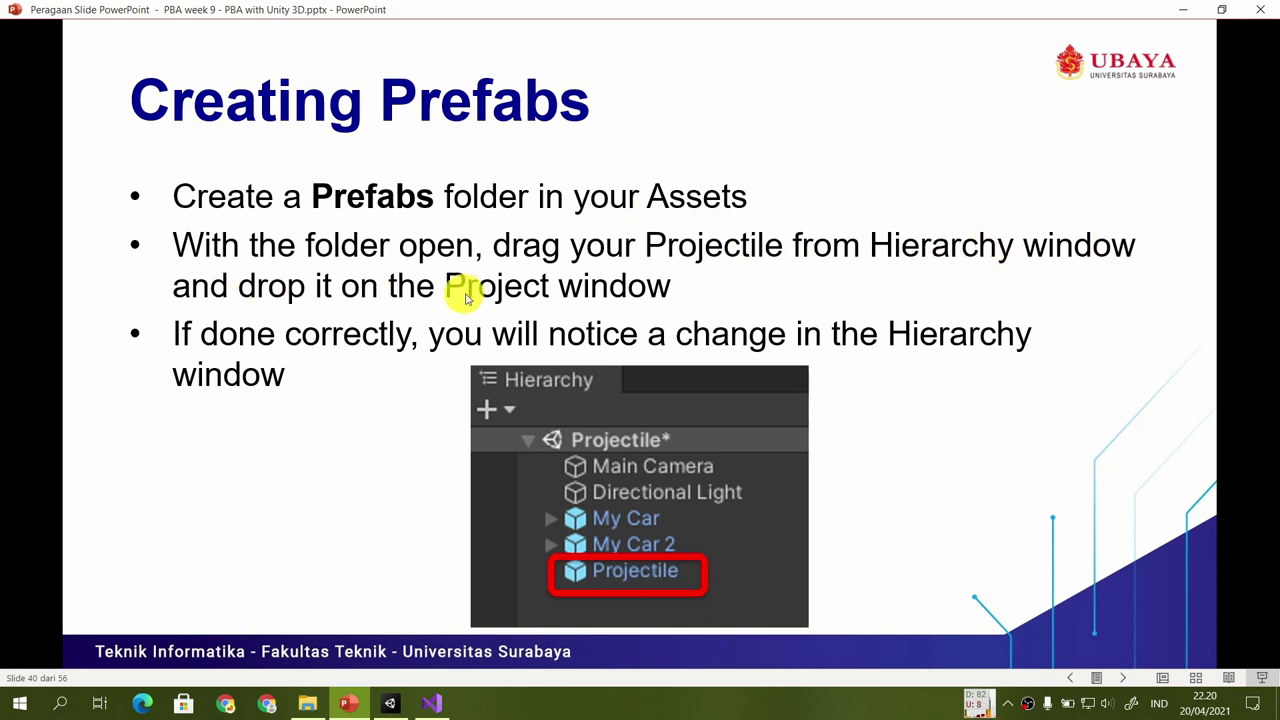
left_click(390, 705)
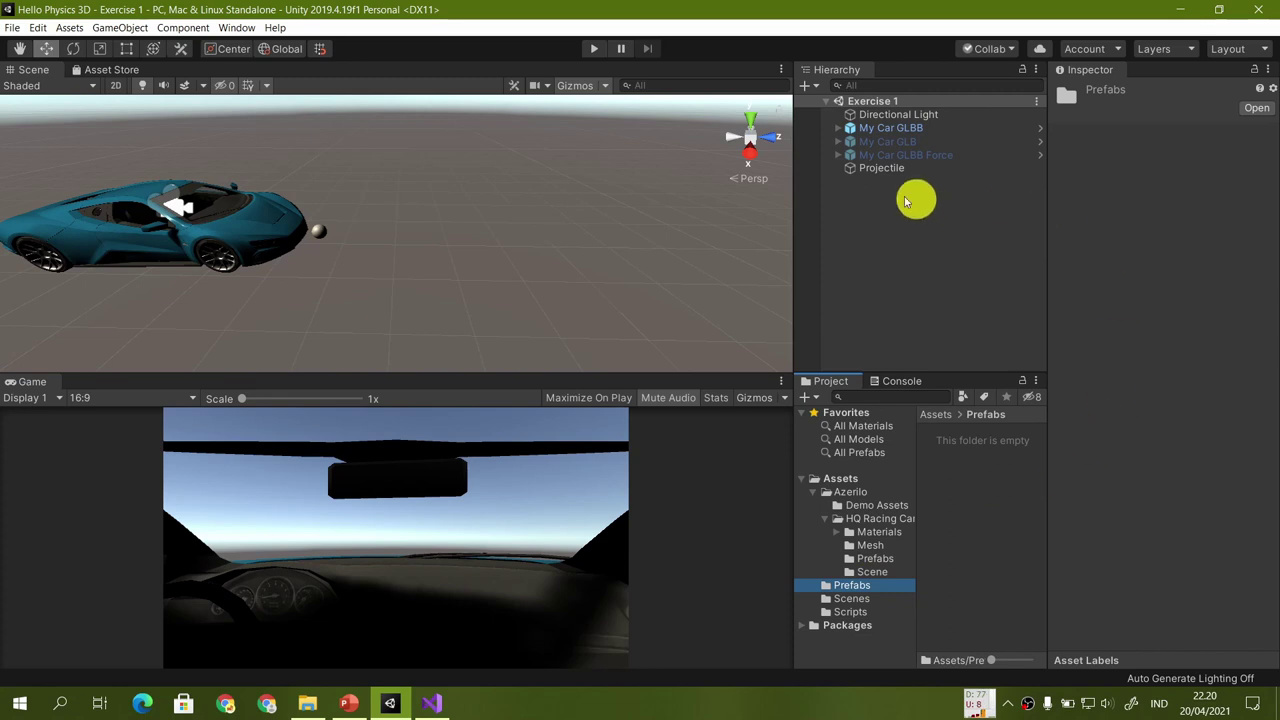
left_click(881, 170)
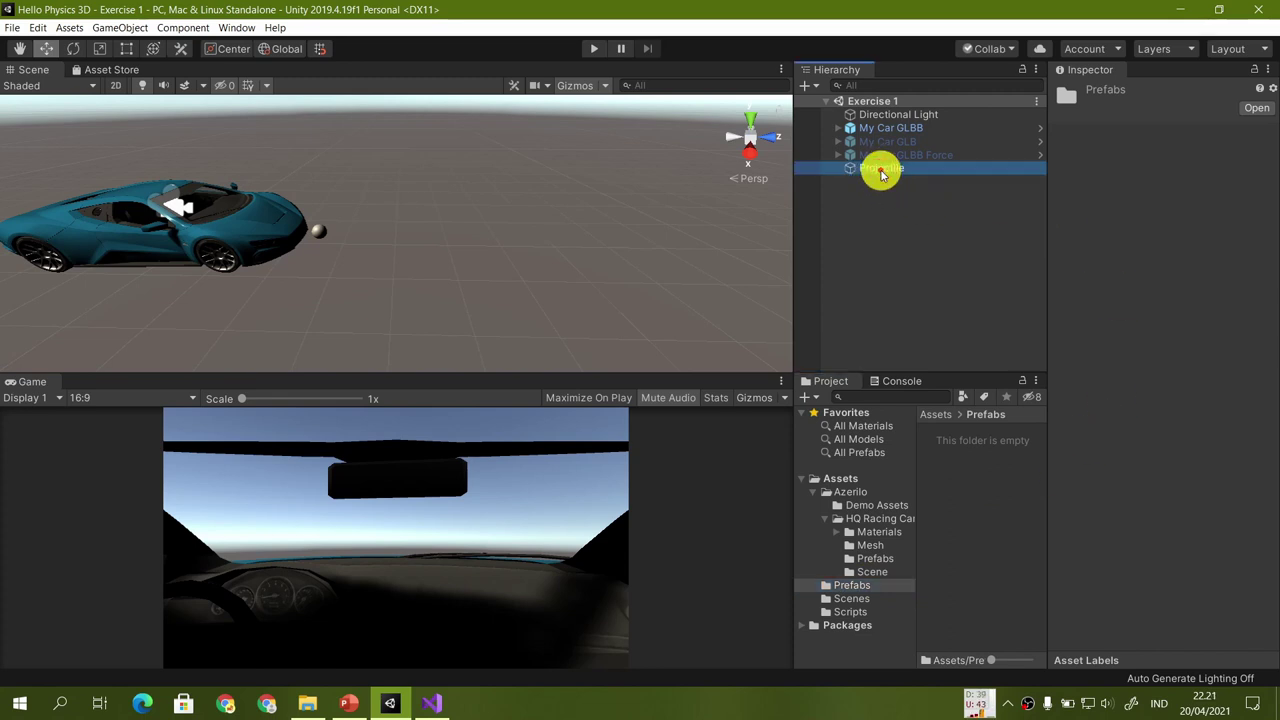
left_click_drag(881, 174, 995, 517)
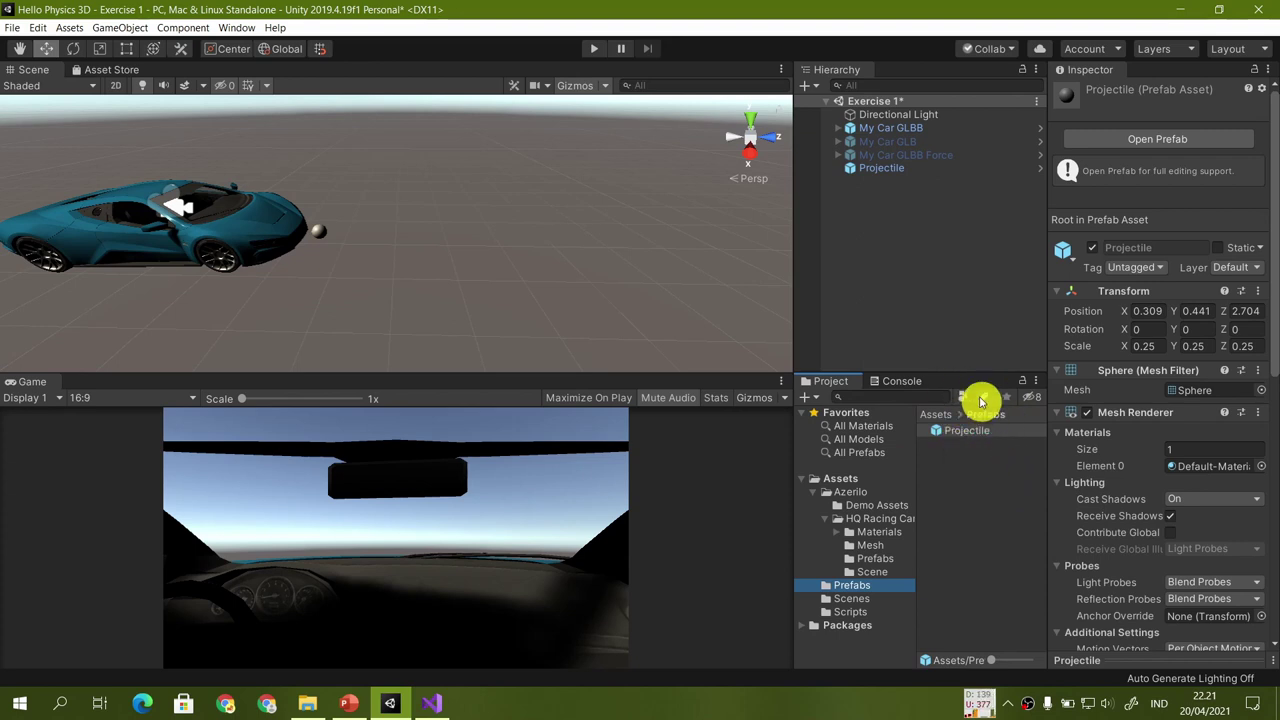
Compare the Projectile prefab instance with the Directional Light and the car objects in the scene hierarchy
left_click(938, 168)
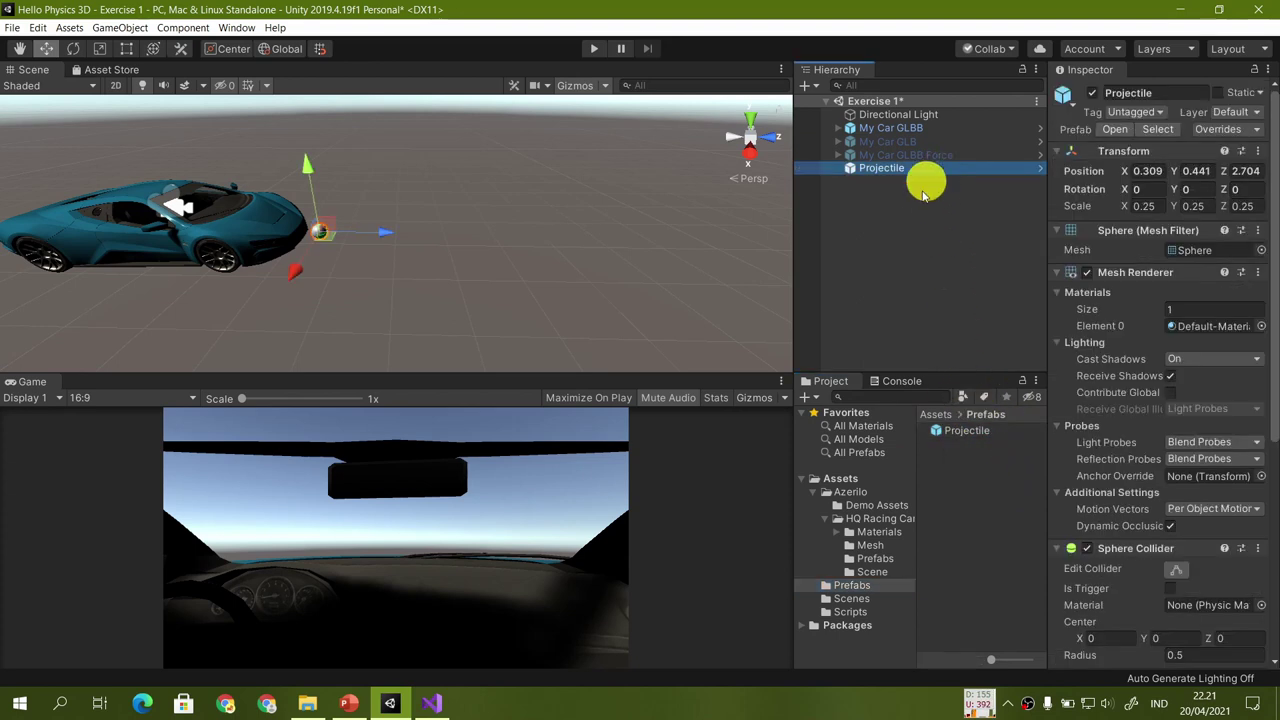
left_click(933, 157)
left_click(930, 178)
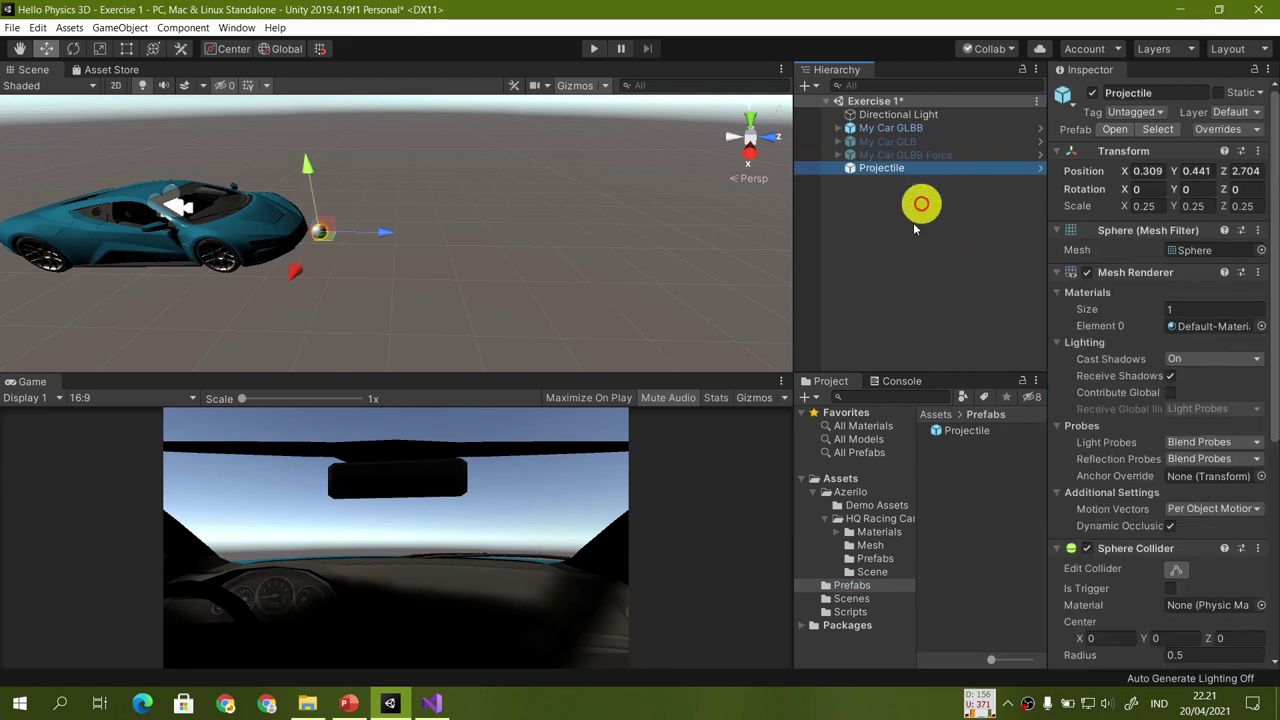
left_click(930, 154)
left_click(937, 168)
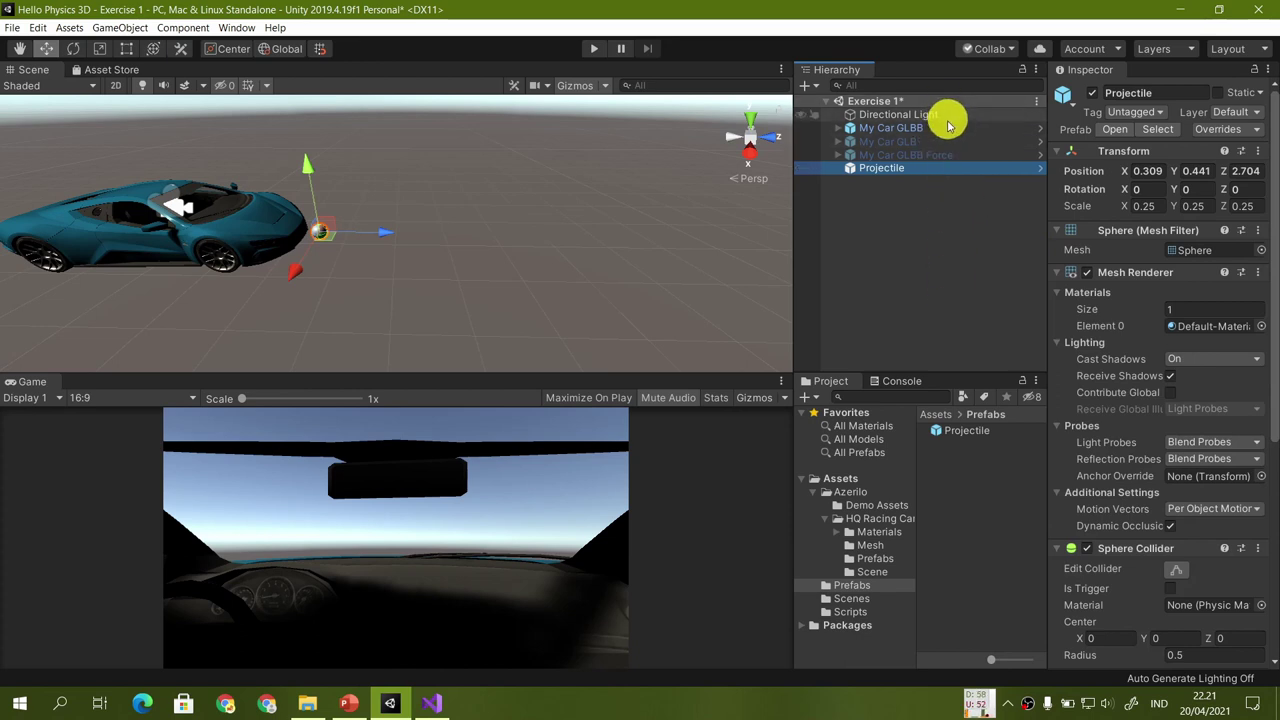
left_click(949, 117)
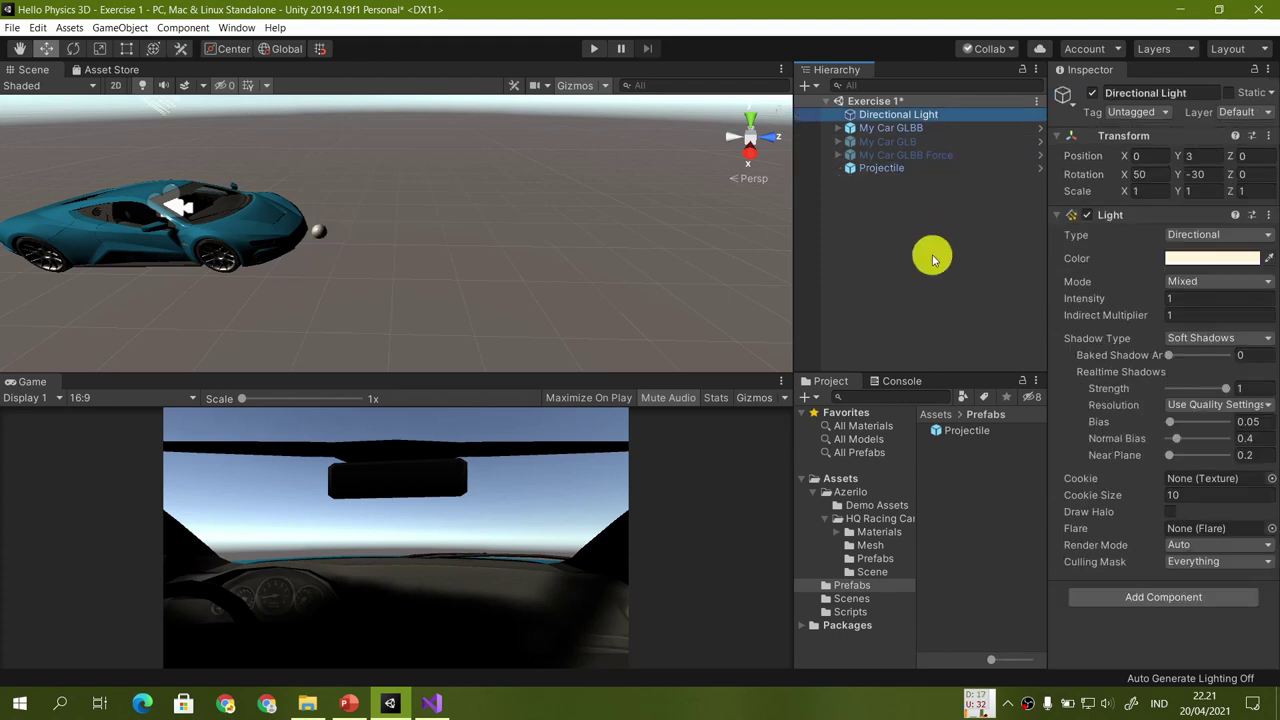
left_click(937, 129)
left_click(951, 117)
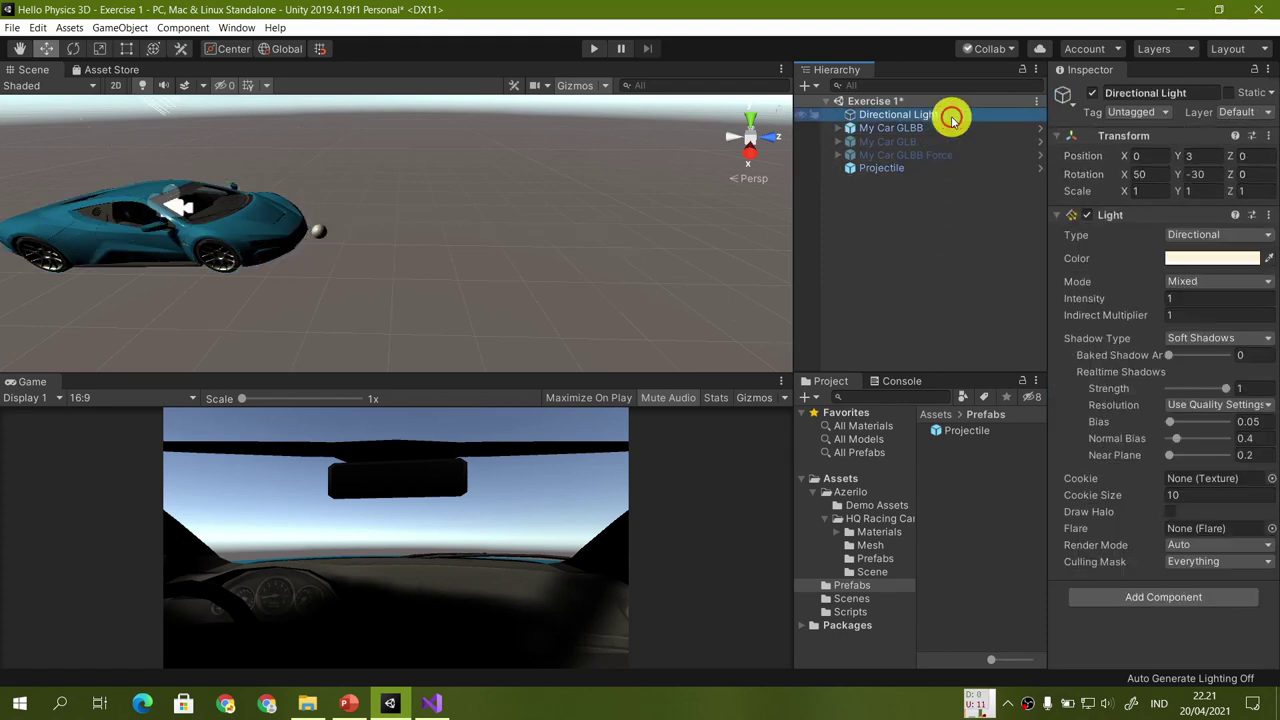
left_click(929, 171)
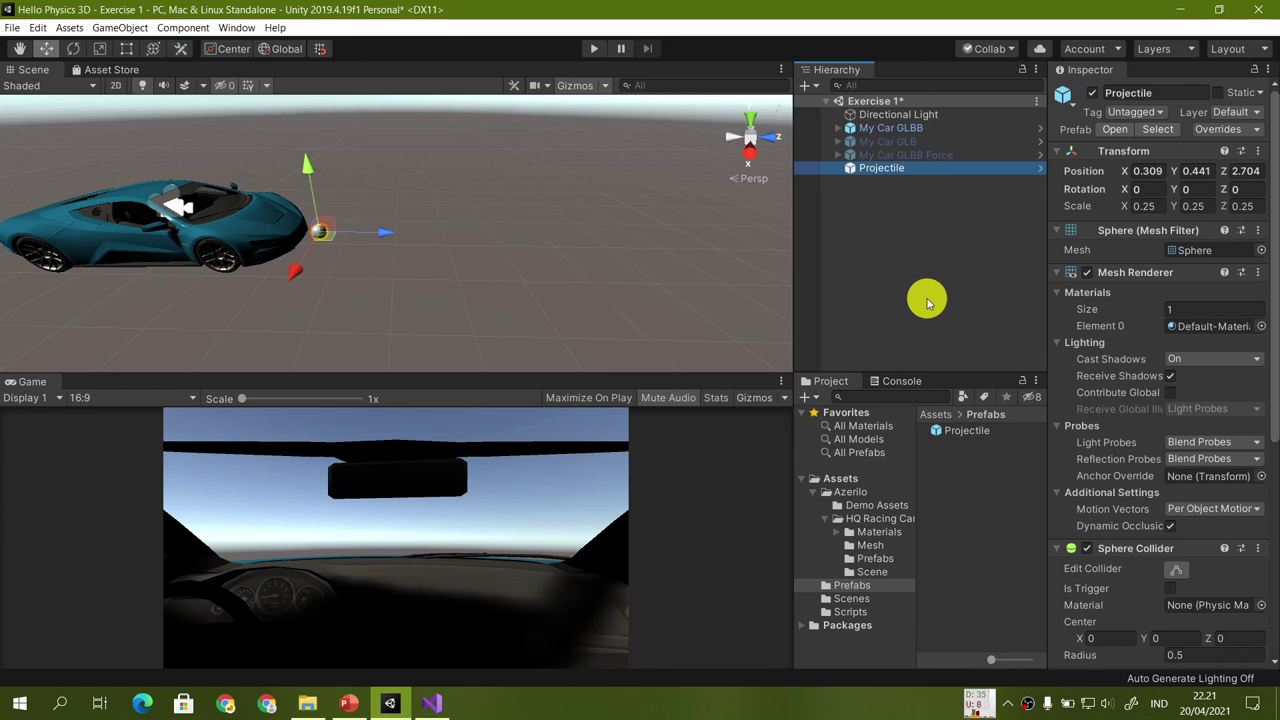
Read the Instantiated Prefab Properties slide in PowerPoint and set the scene Projectile's position to X 0, Y 0, Z 0 in Unity
left_click(348, 703)
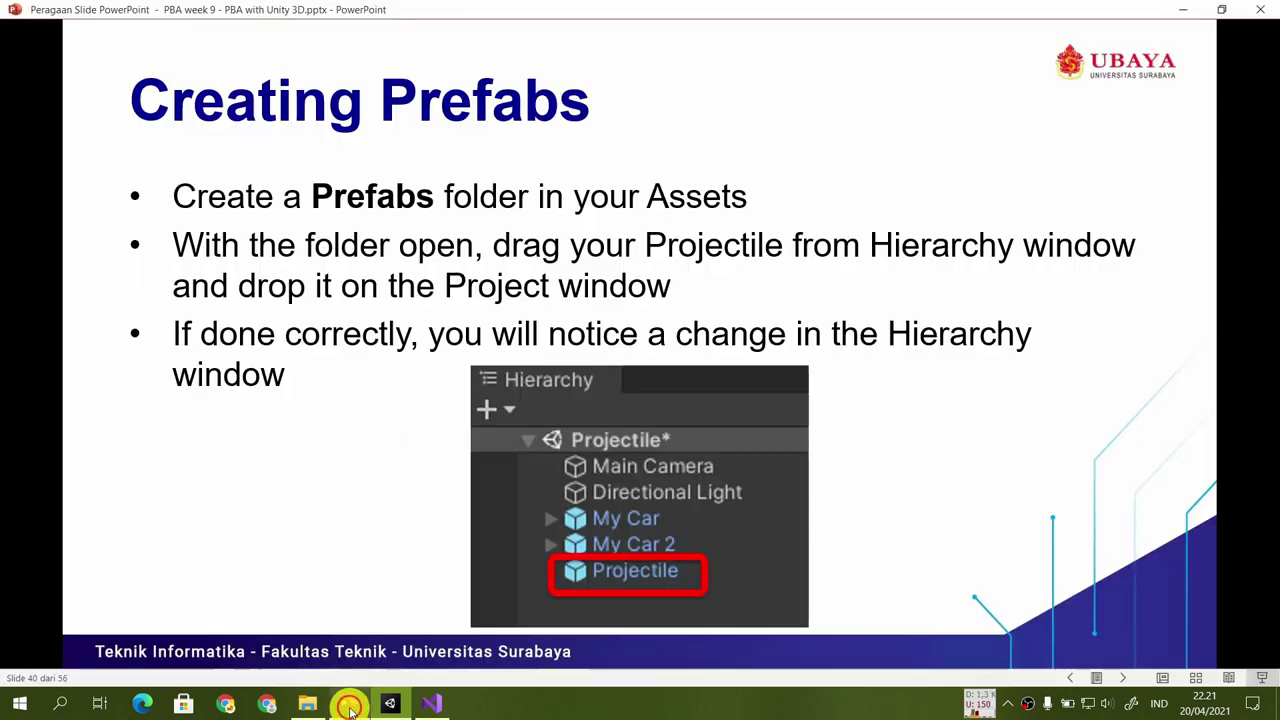
left_click(395, 507)
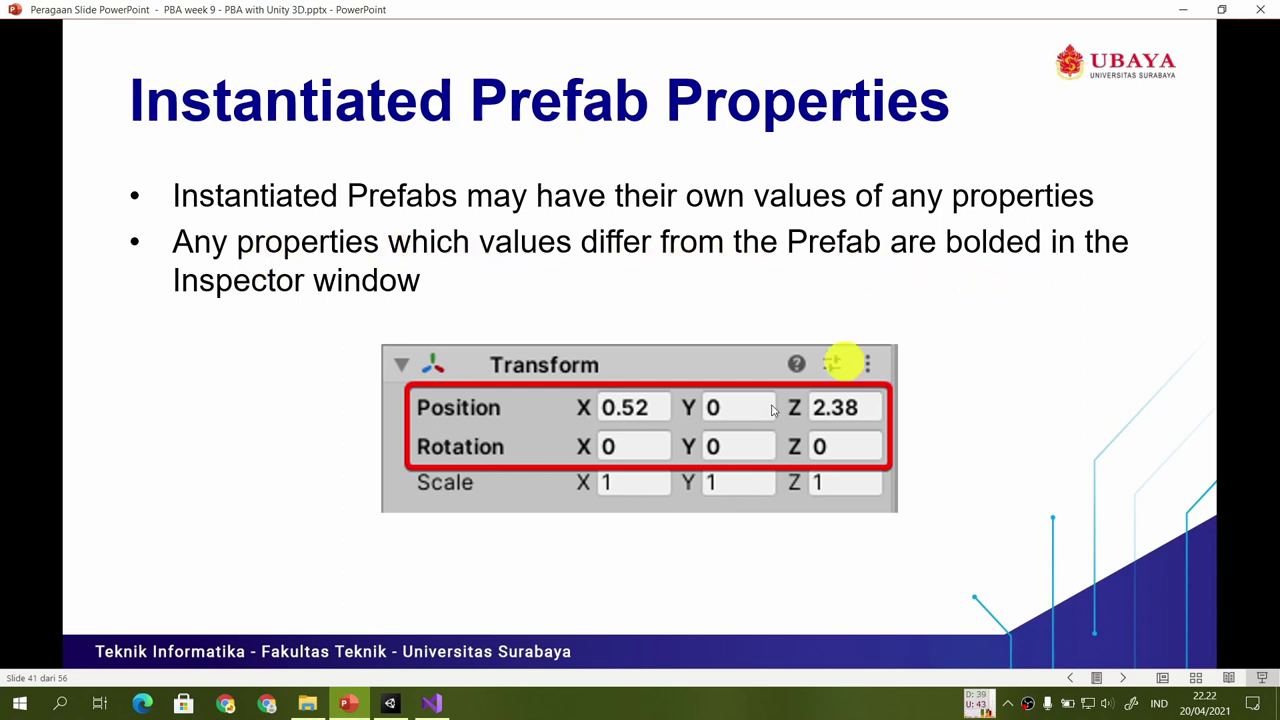
left_click(390, 704)
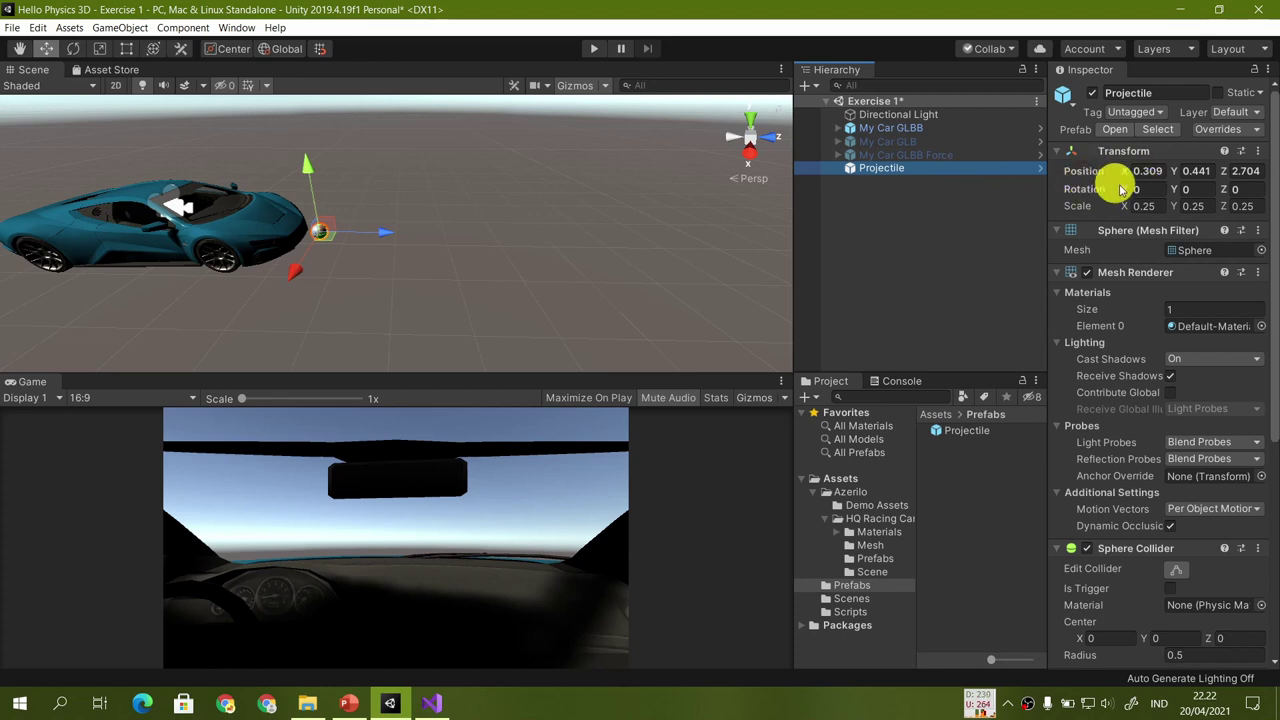
left_click(1150, 171)
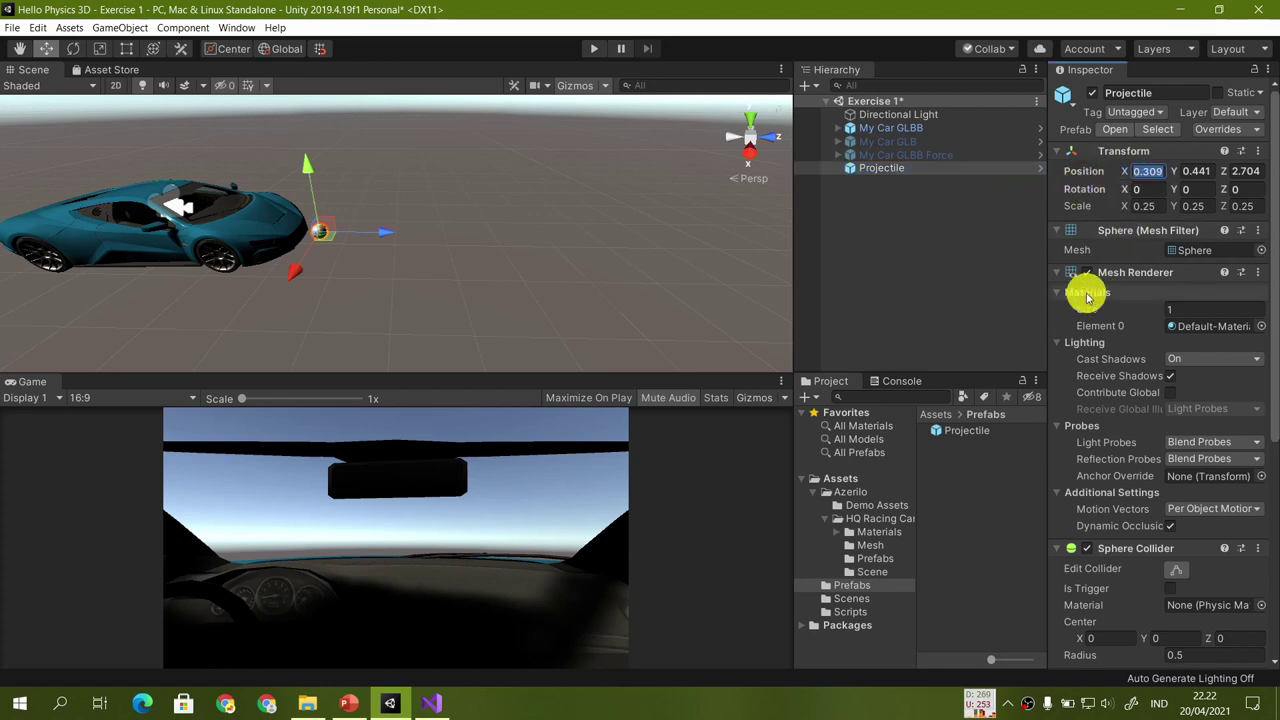
type("0")
key("Tab")
type("0")
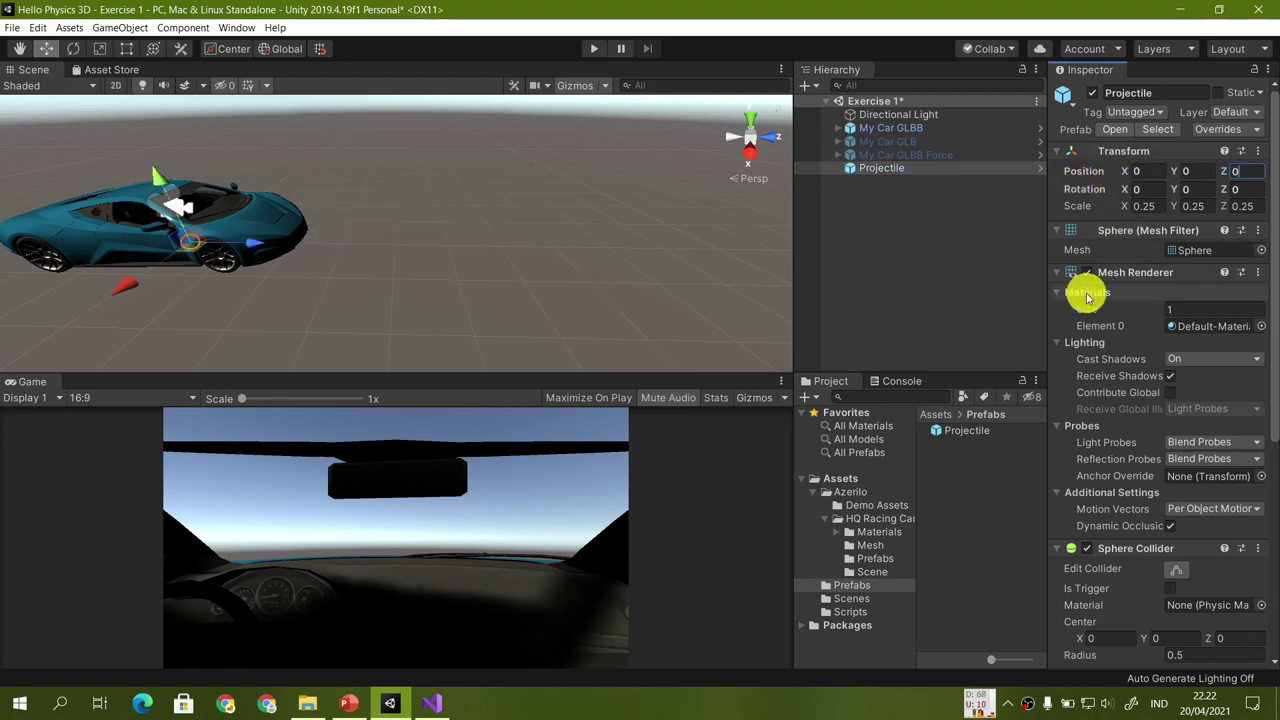
Open the Projectile prefab asset for editing, examine its transform and components, and return to the scene
double_click(961, 432)
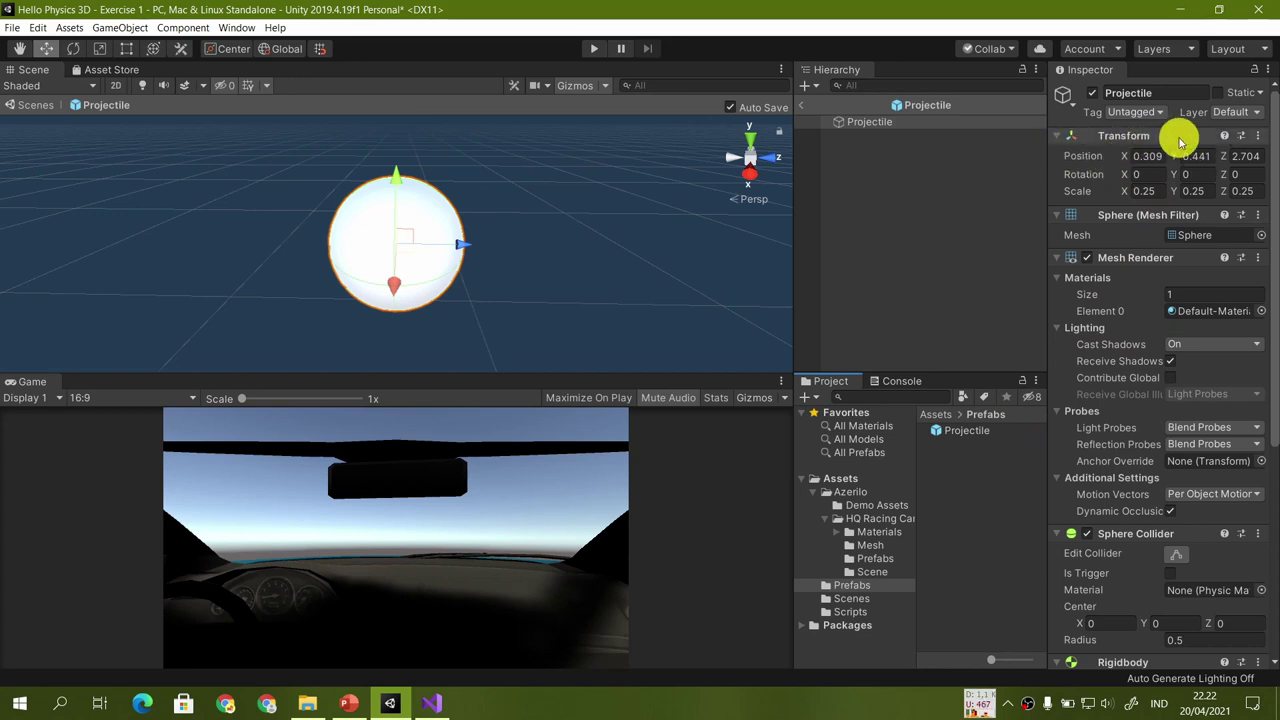
left_click(802, 108)
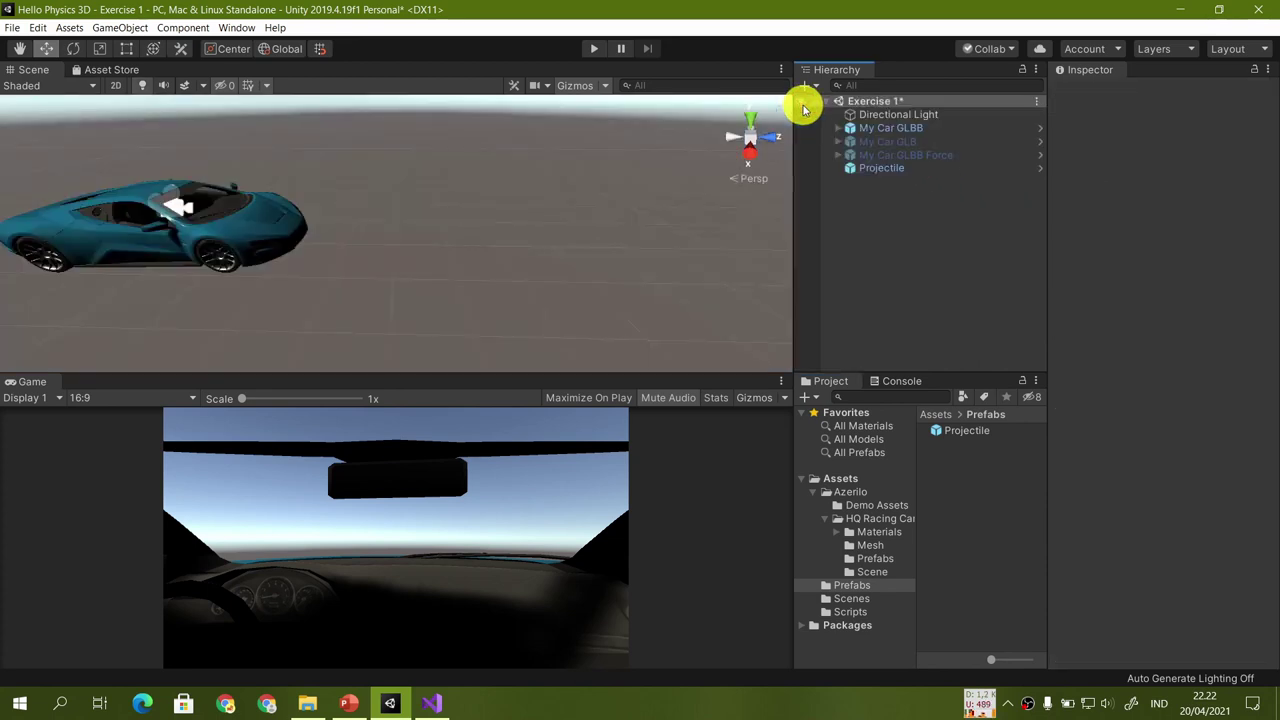
left_click(966, 432)
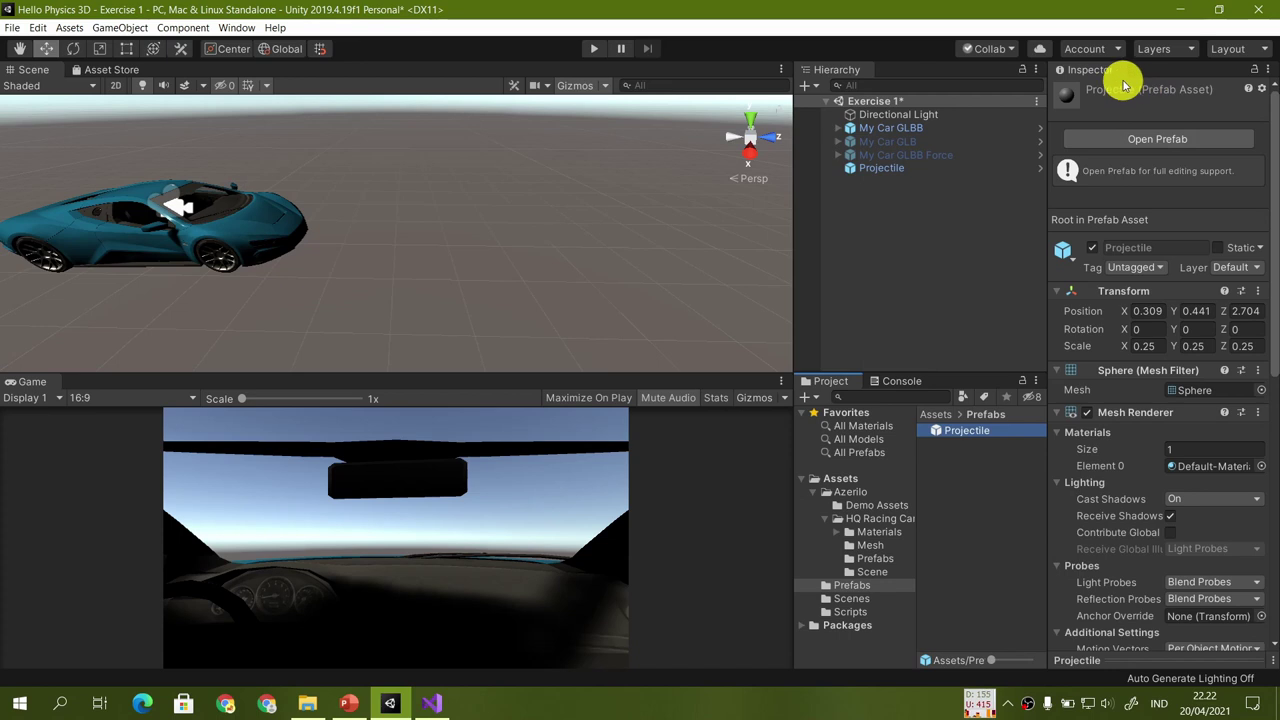
left_click(1134, 141)
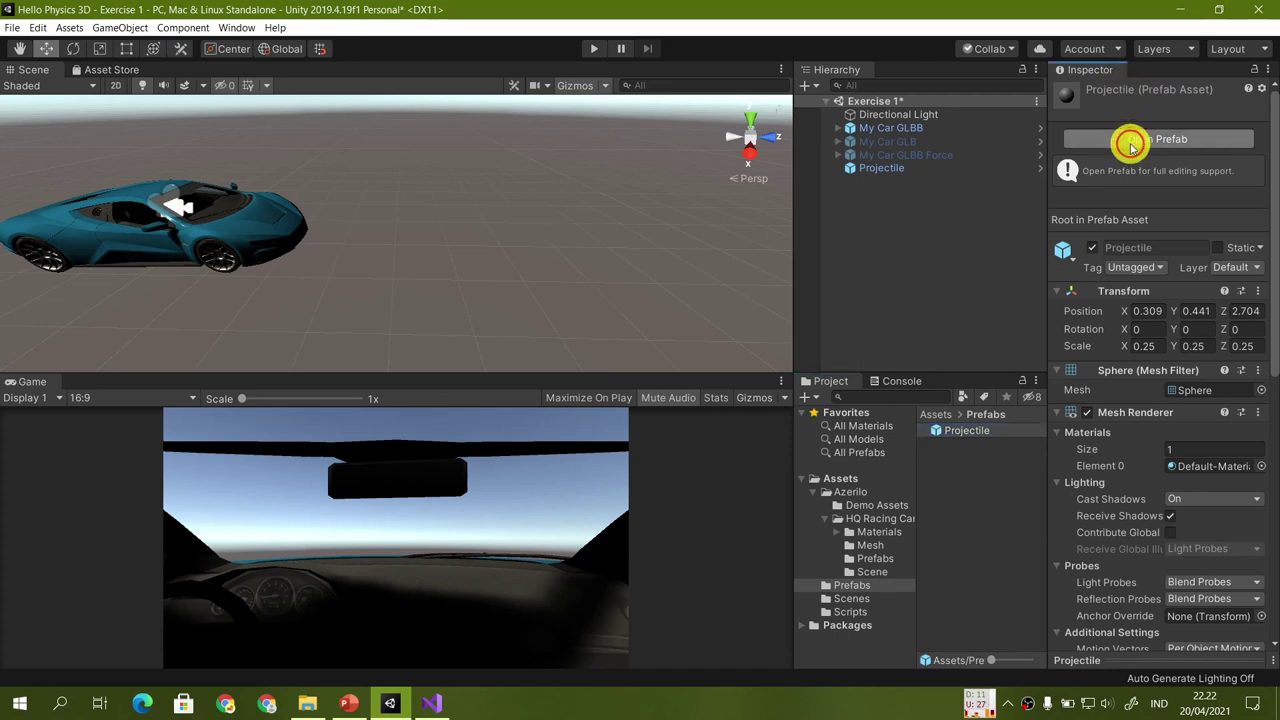
scroll(1128, 470, "down", 6)
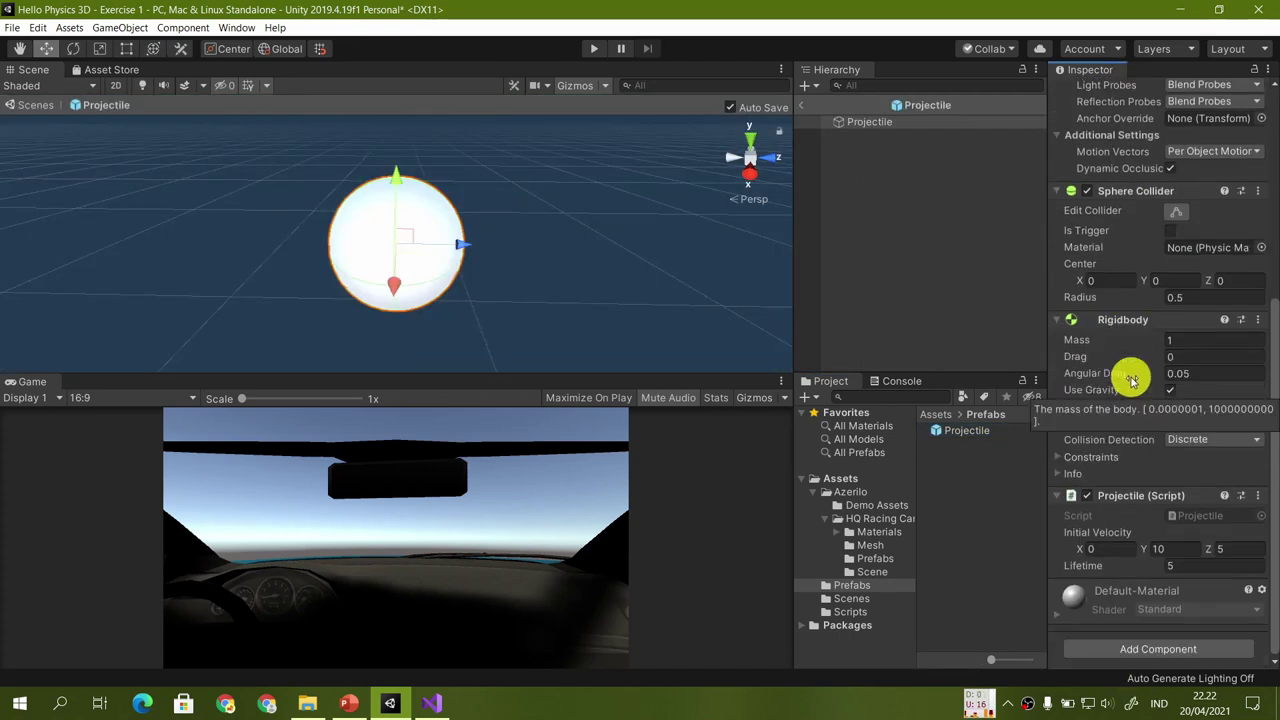
scroll(1143, 470, "up", 6)
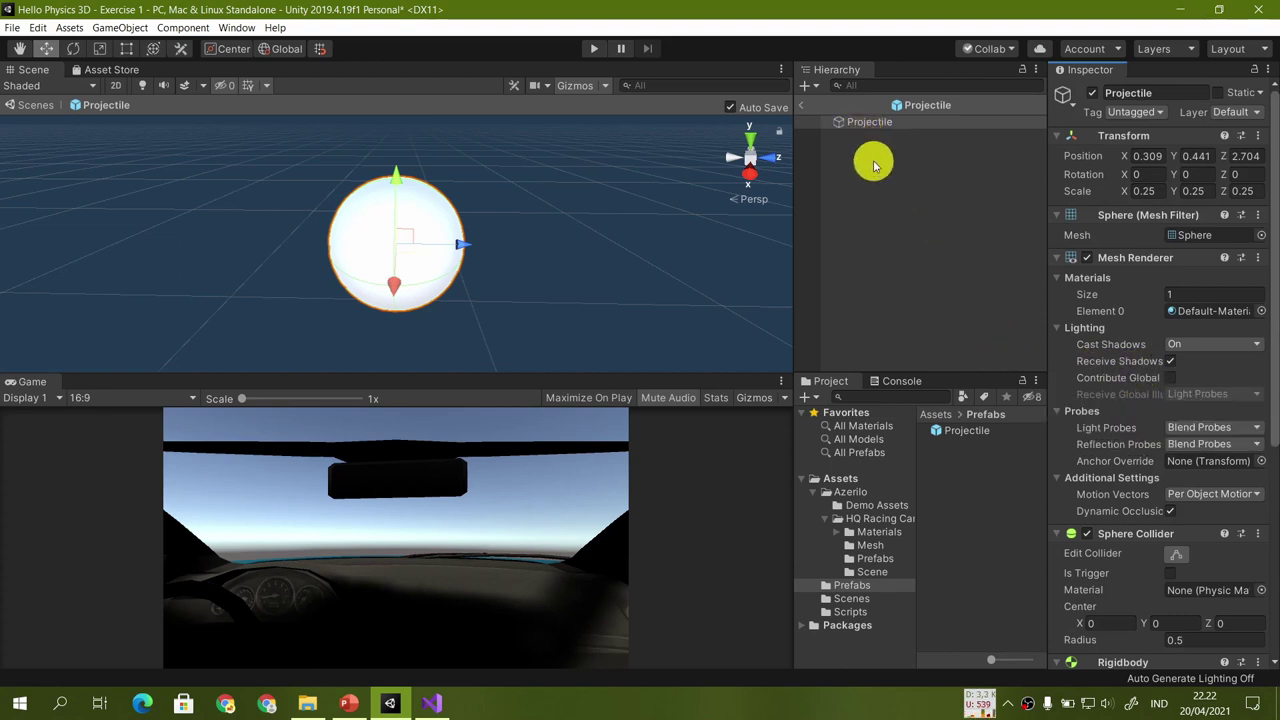
left_click(806, 107)
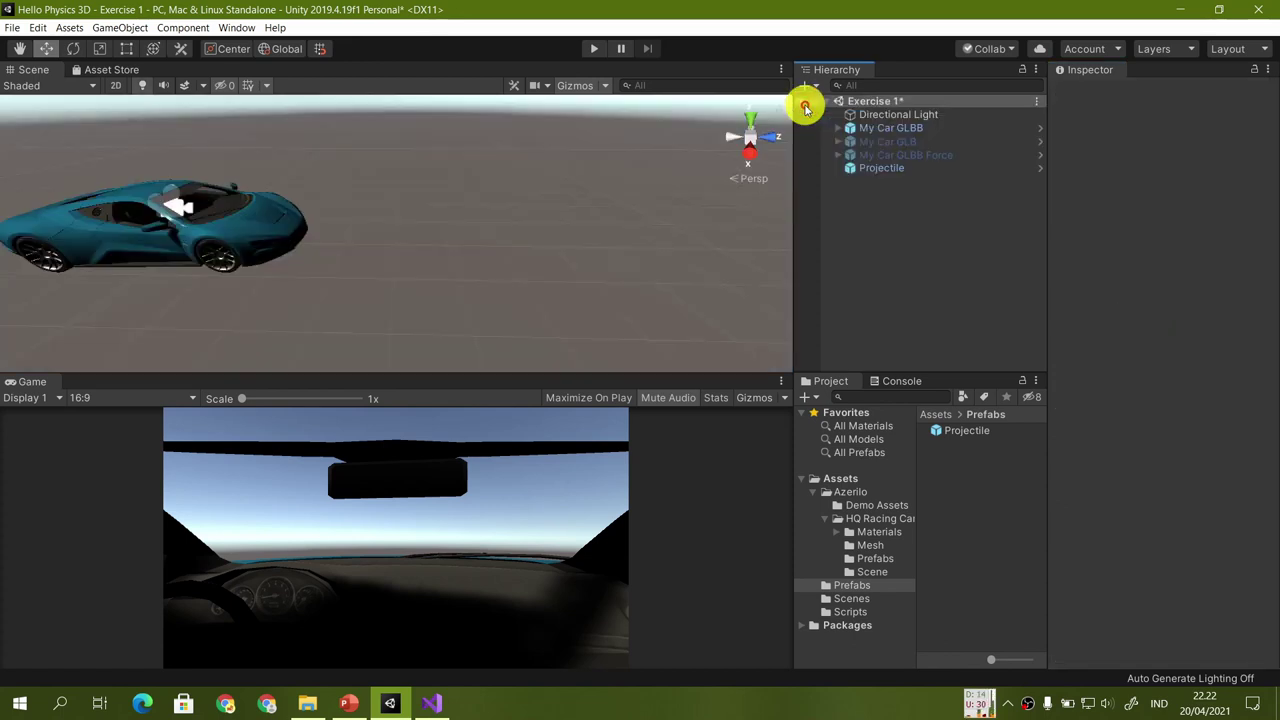
Read the Car Shoot slide in PowerPoint and move Unity's scene Projectile just ahead of the car, to about Y 0.255, Z 2.559
left_click(349, 703)
left_click(252, 438)
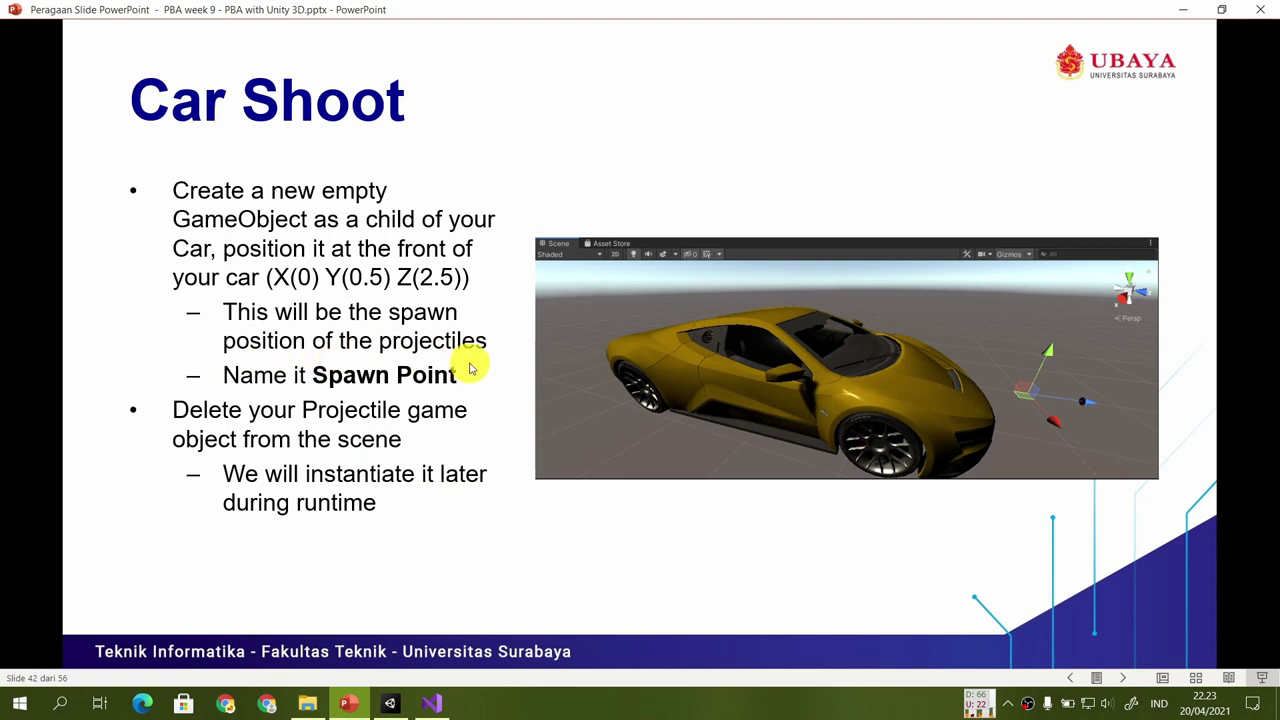
left_click(390, 703)
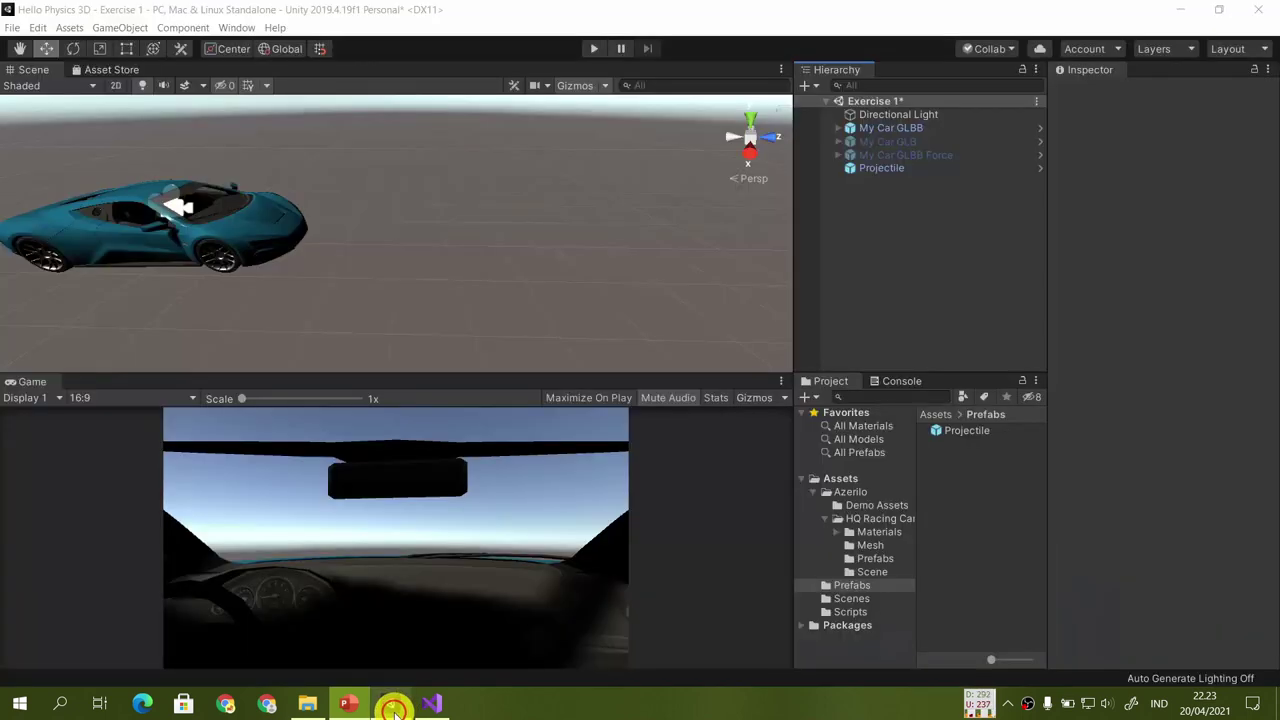
left_click(916, 169)
left_click_drag(252, 240, 545, 268)
left_click_drag(586, 306, 571, 271, "alt")
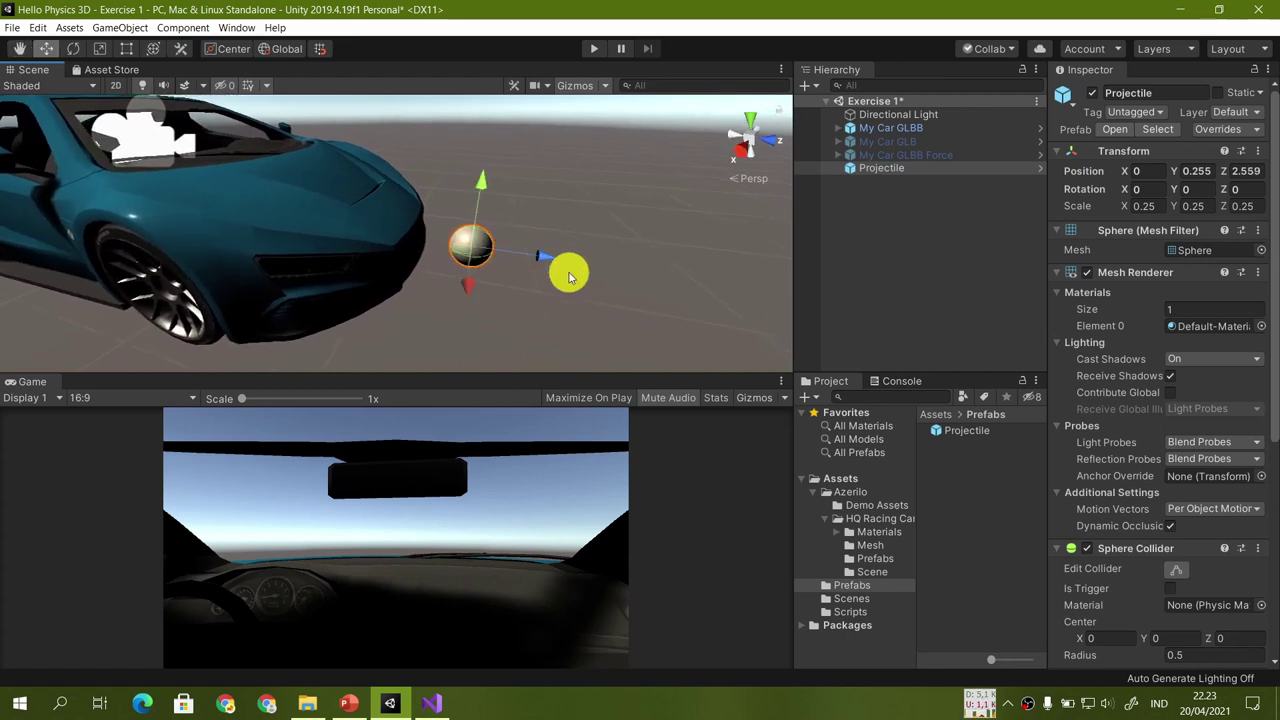
left_click(1198, 171)
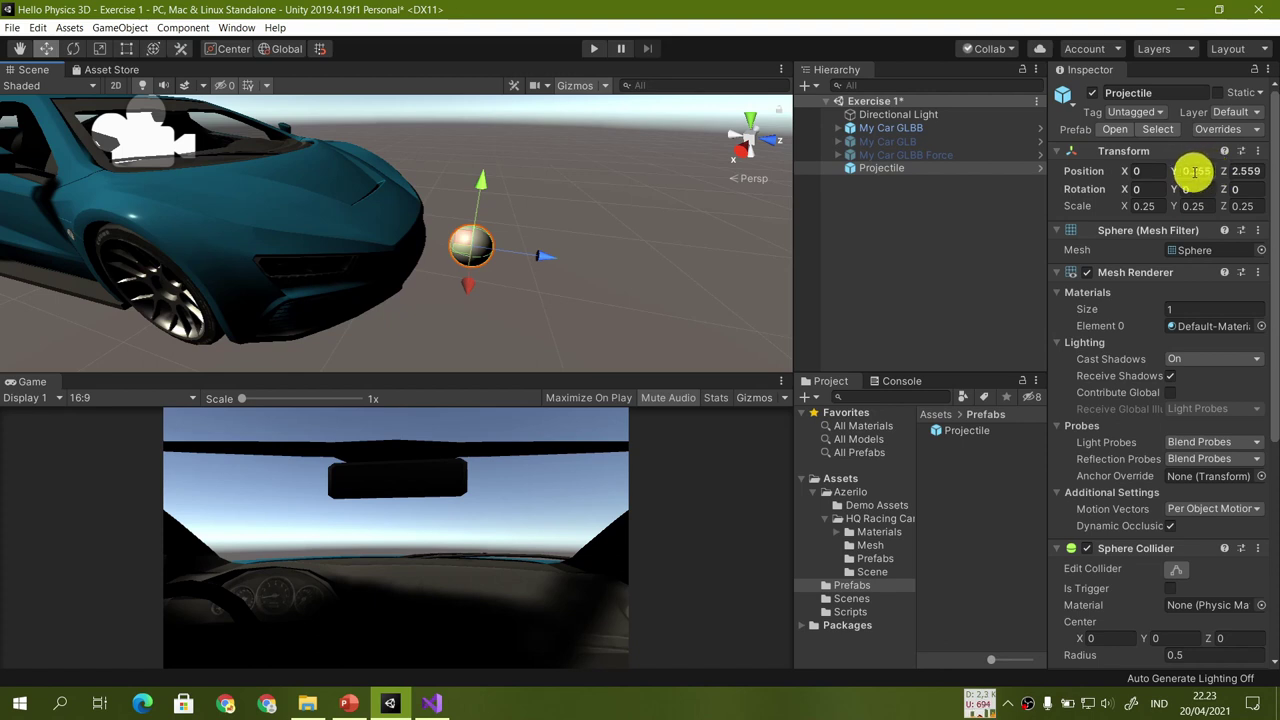
Recheck the slide in PowerPoint and create an empty child object named SpawnPoint under My Car GLBB in Unity
left_click(348, 703)
left_click(390, 703)
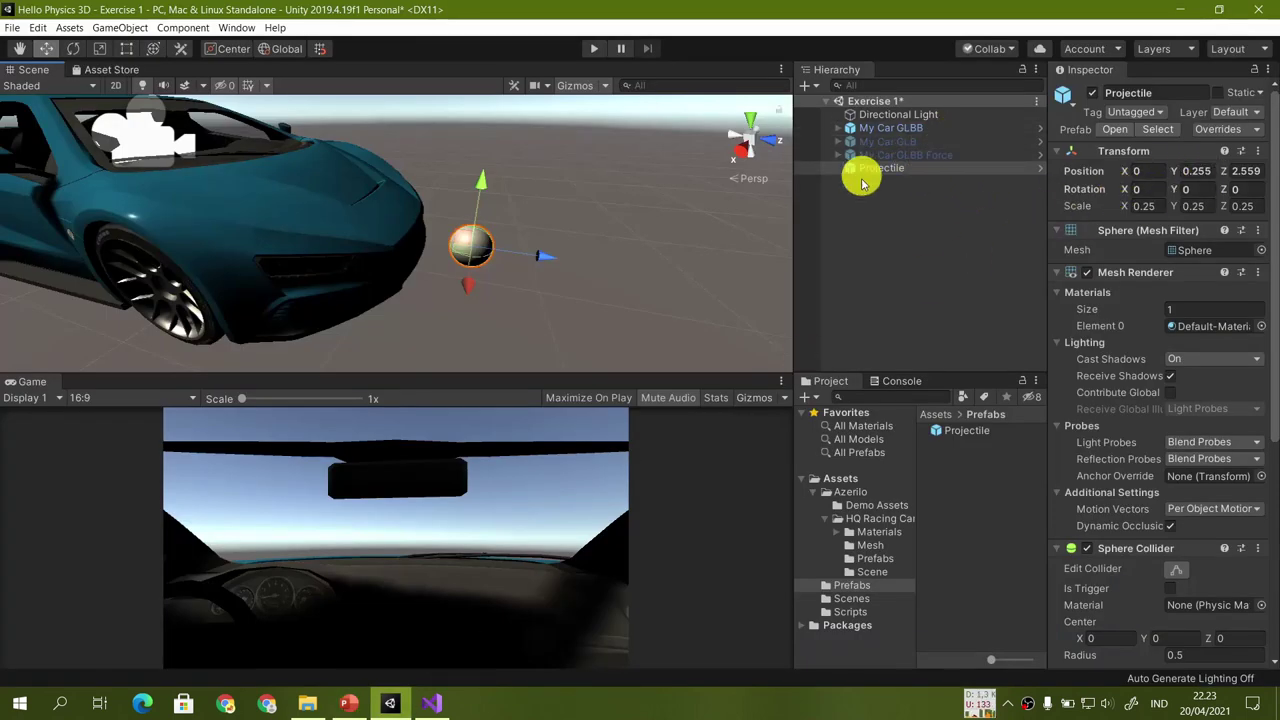
left_click(914, 131)
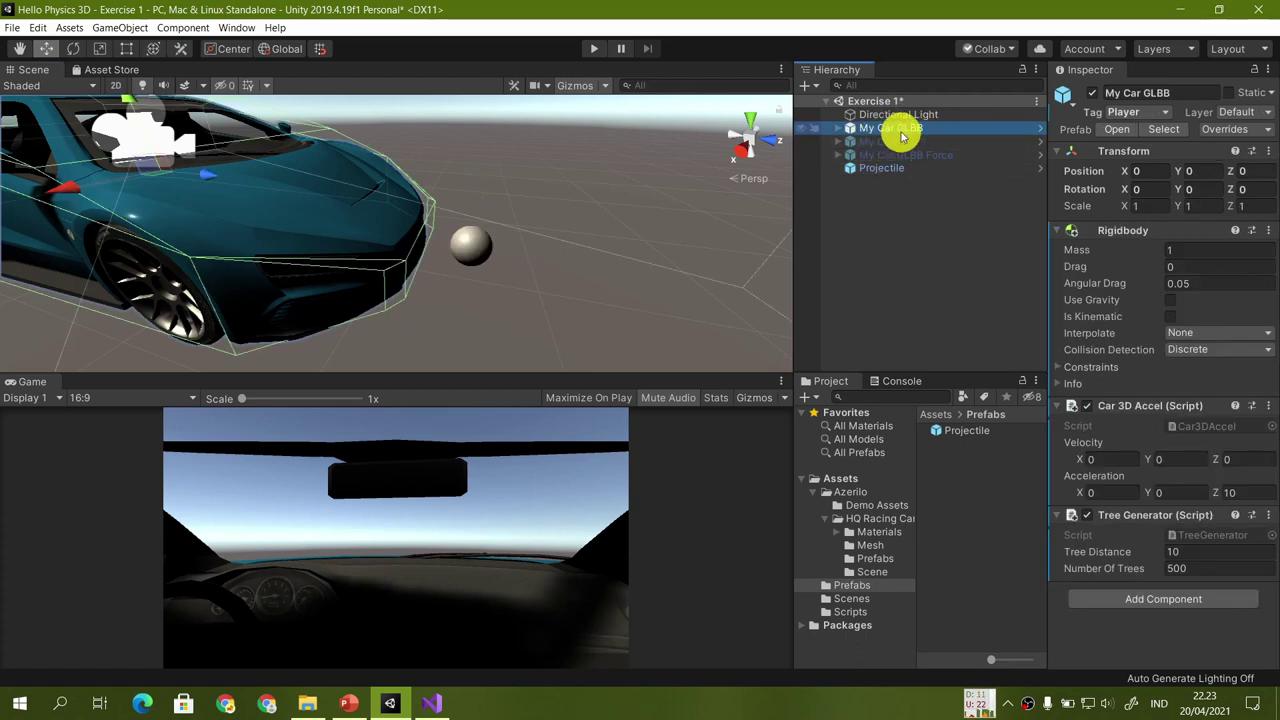
right_click(903, 129)
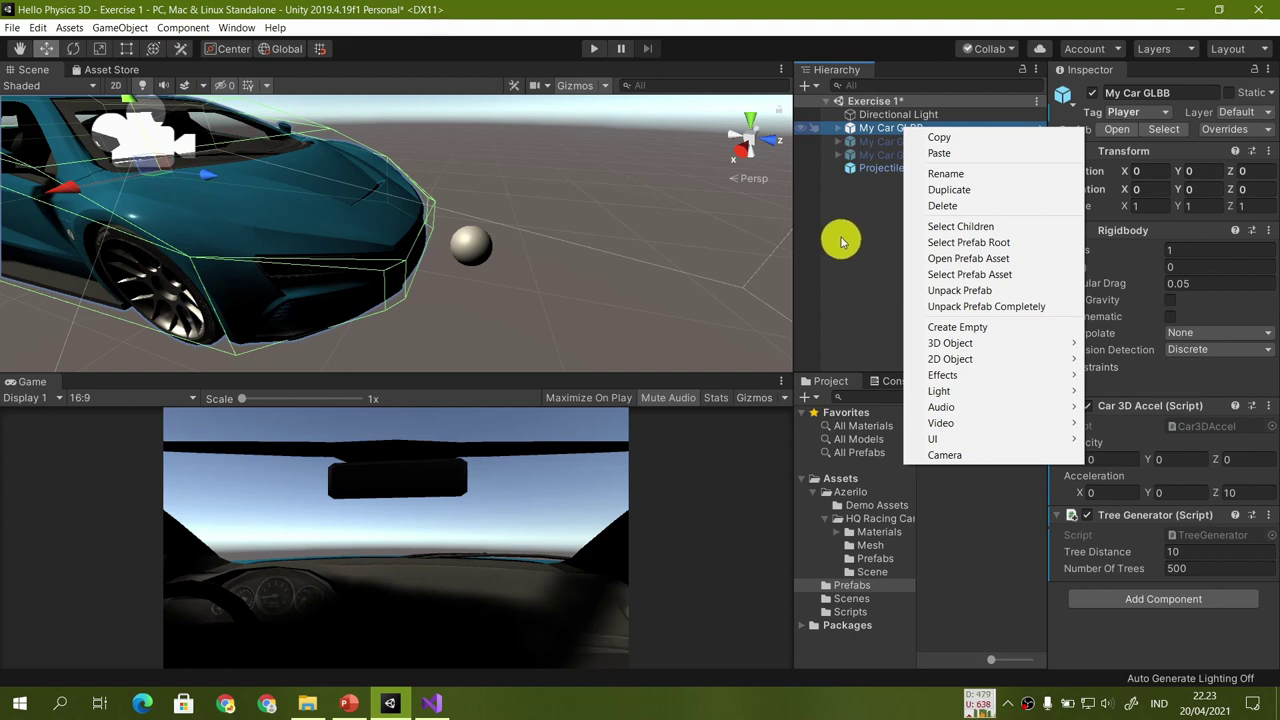
left_click(889, 243)
right_click(910, 130)
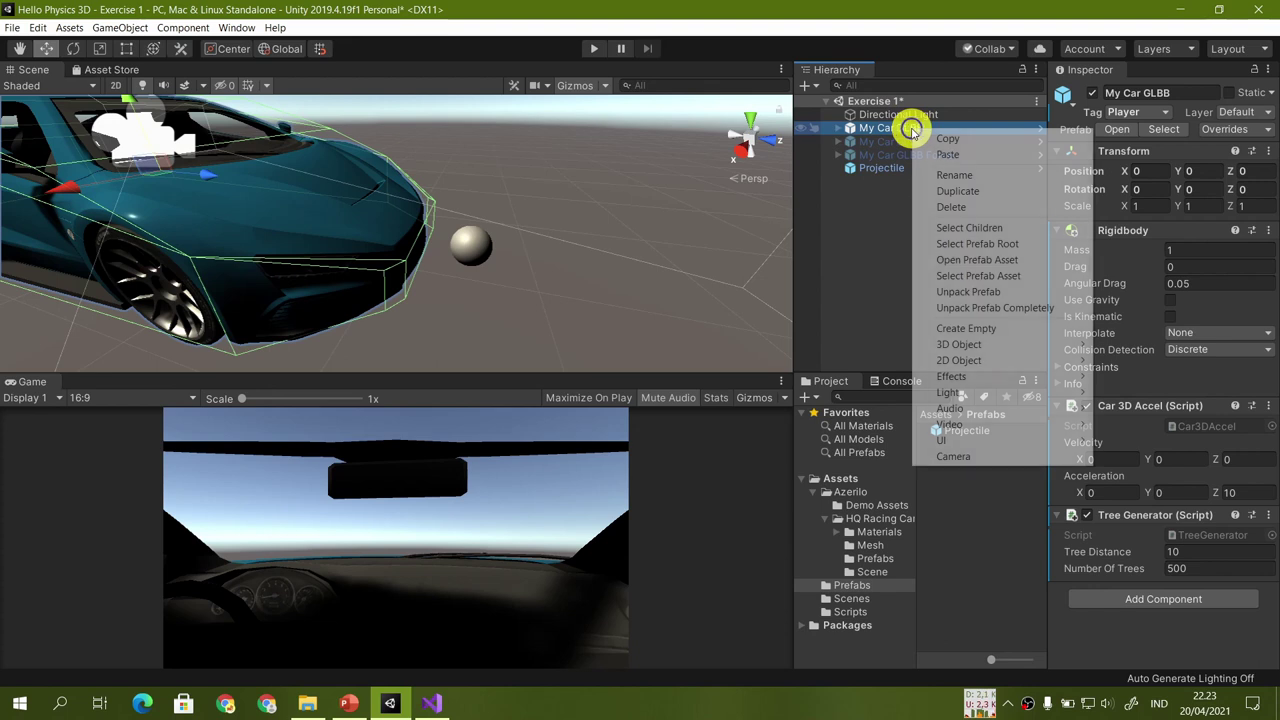
left_click(1018, 330)
scroll(952, 237, "down", 1)
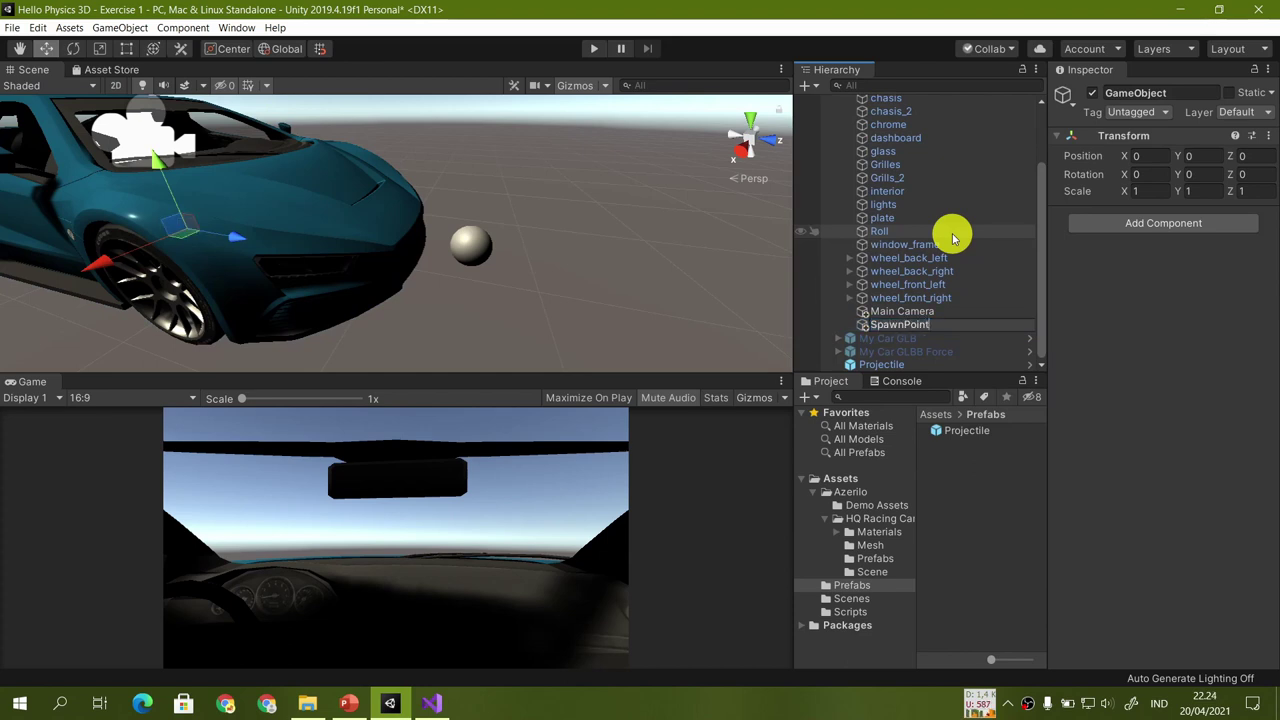
key("Return")
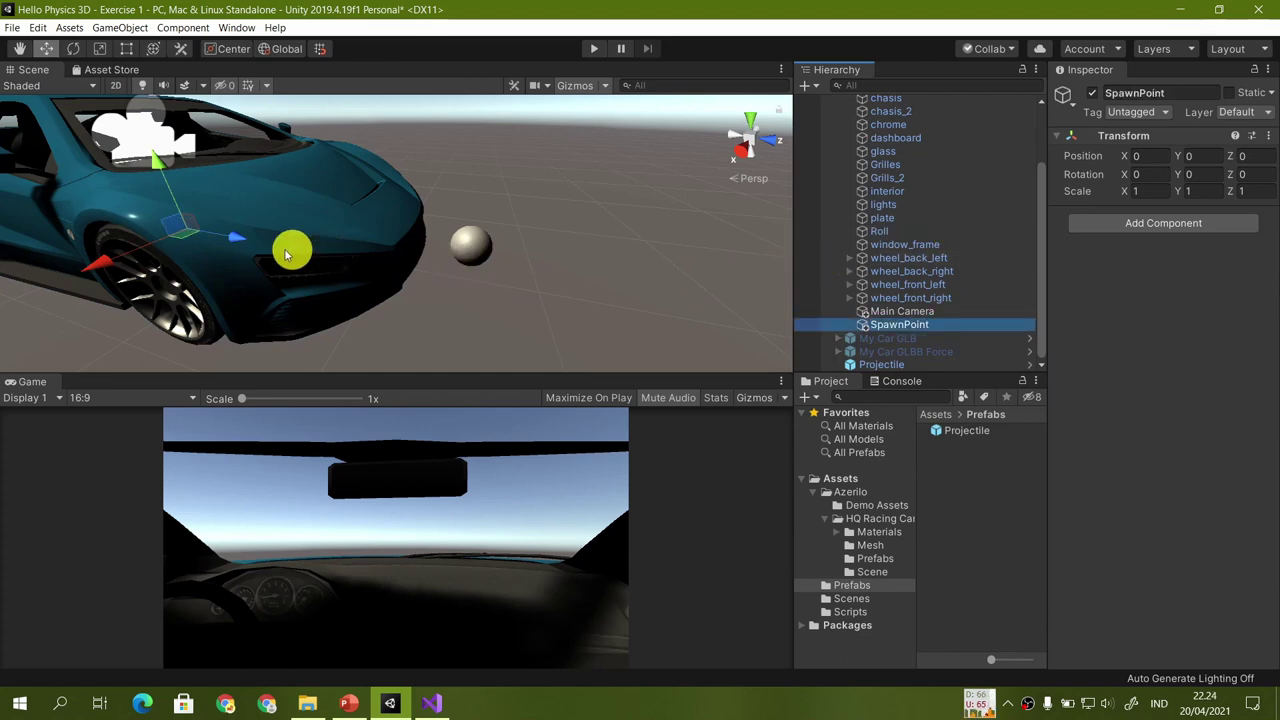
Move SpawnPoint in front of the car to about X 0.047, Y 0.289, Z 2.564, and compare its position with the Projectile
left_click_drag(240, 240, 422, 270)
left_click_drag(608, 291, 540, 295, "alt")
left_click_drag(414, 229, 409, 200)
left_click_drag(514, 286, 614, 274, "alt")
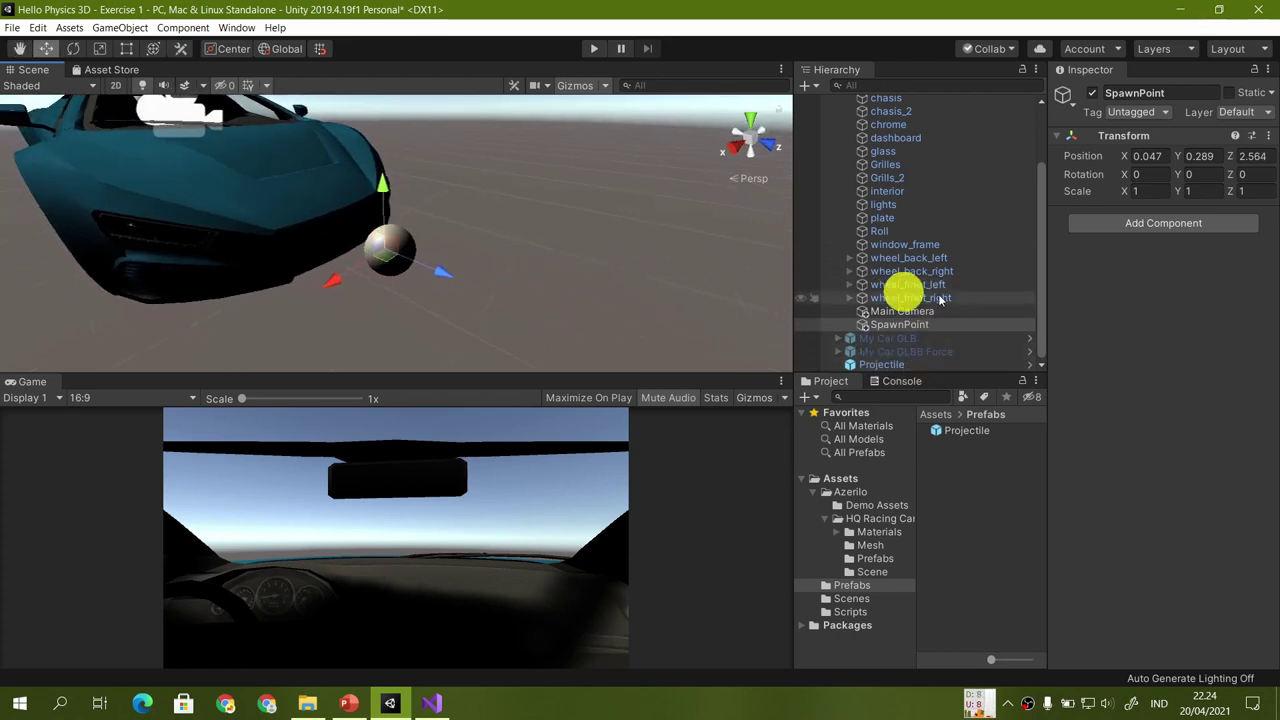
left_click(940, 367)
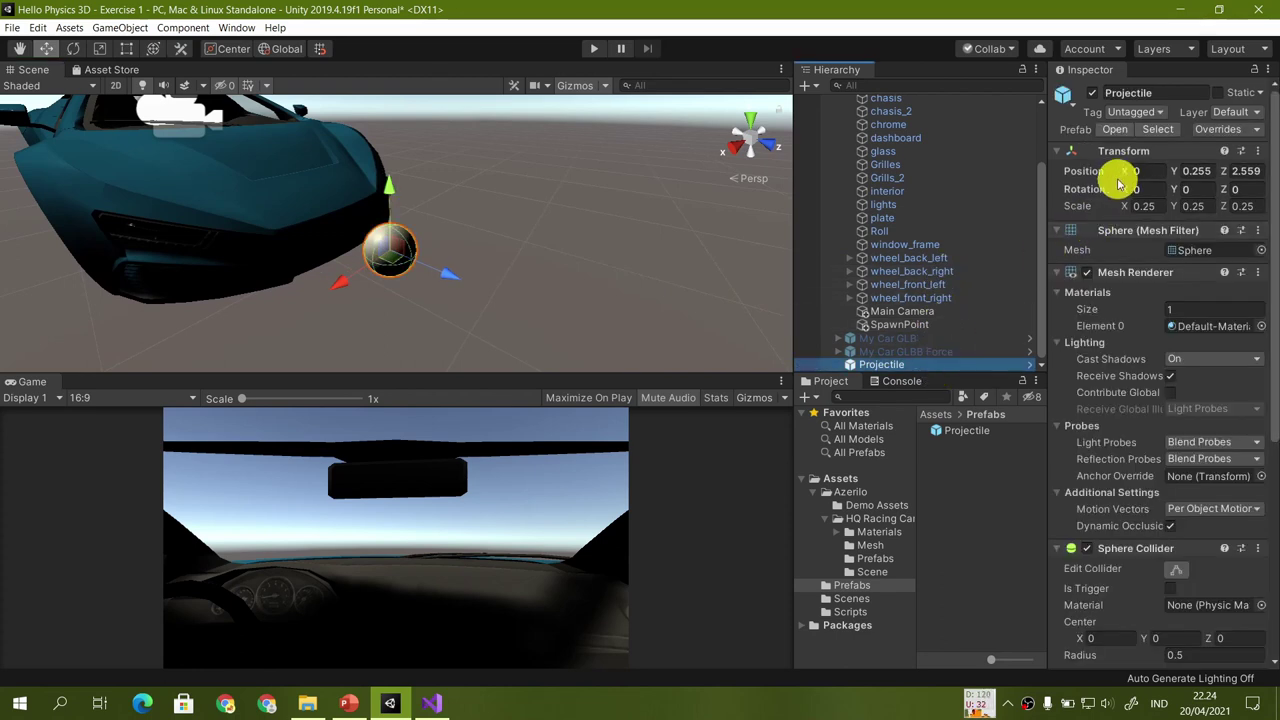
left_click(943, 325)
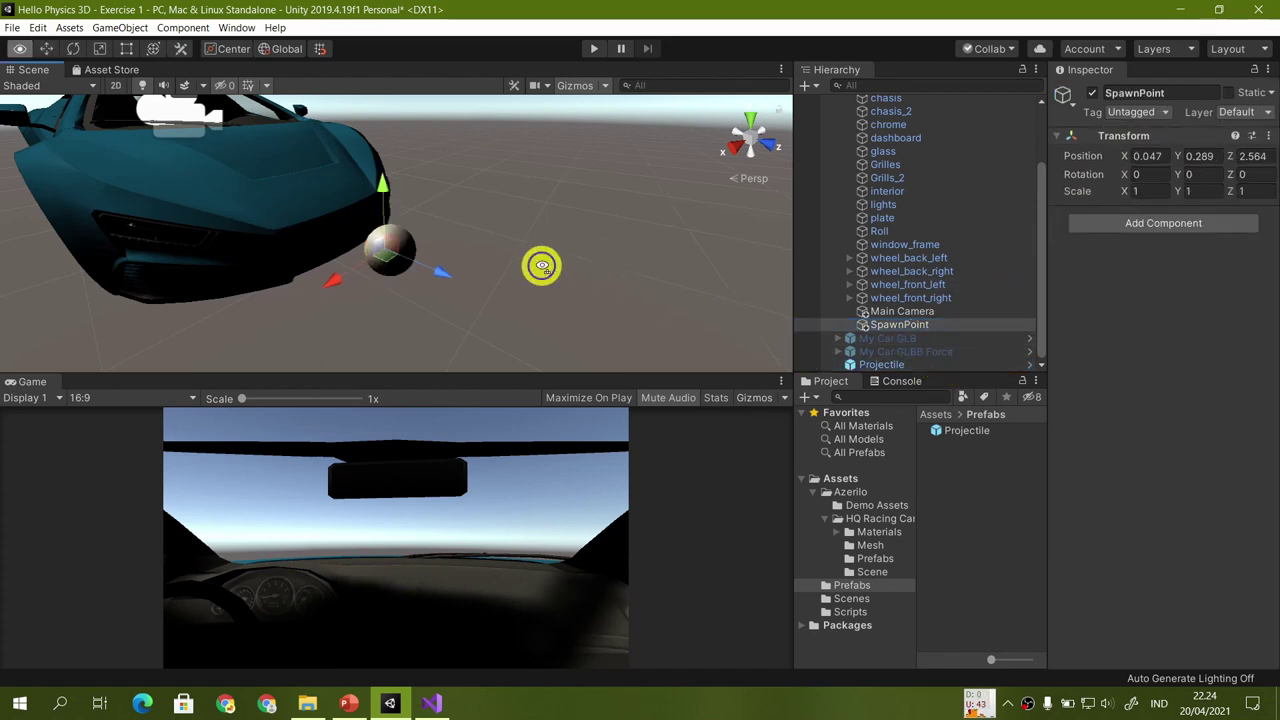
Recheck the Car Shoot slide in PowerPoint and delete the Projectile object from the Unity scene, keeping its prefab asset
left_click_drag(534, 266, 591, 260, "alt")
left_click(346, 704)
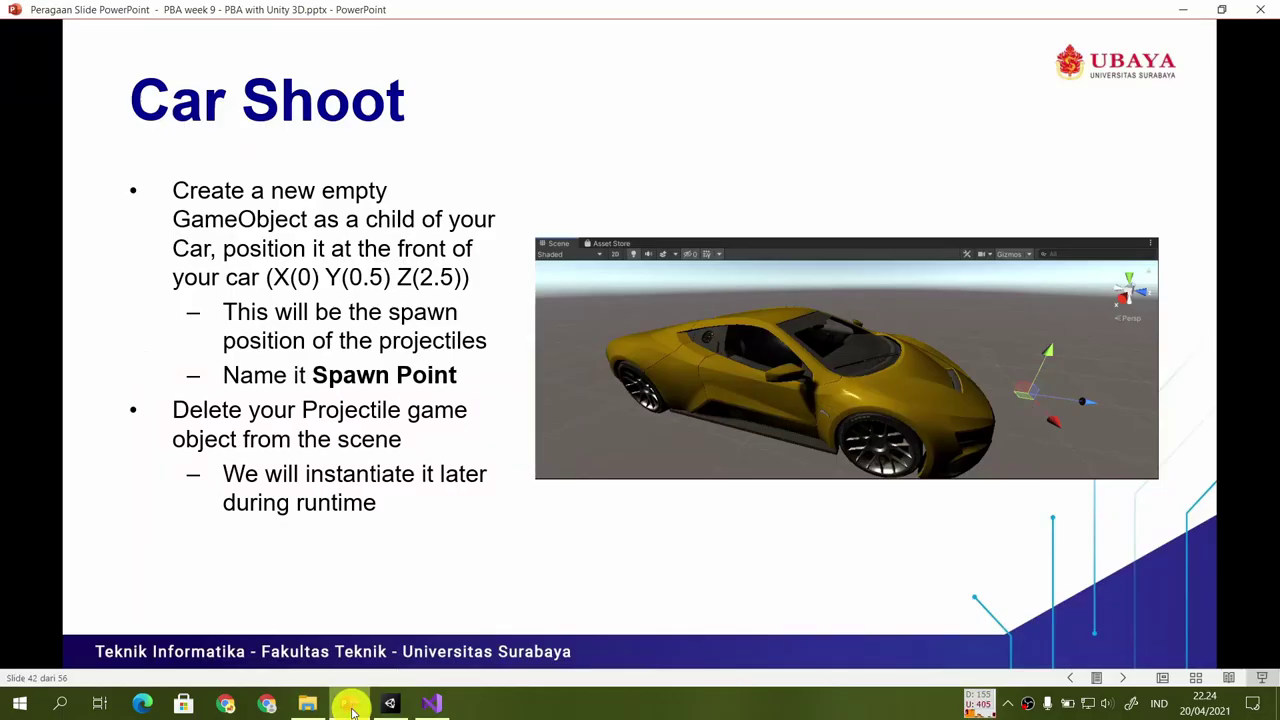
left_click(390, 704)
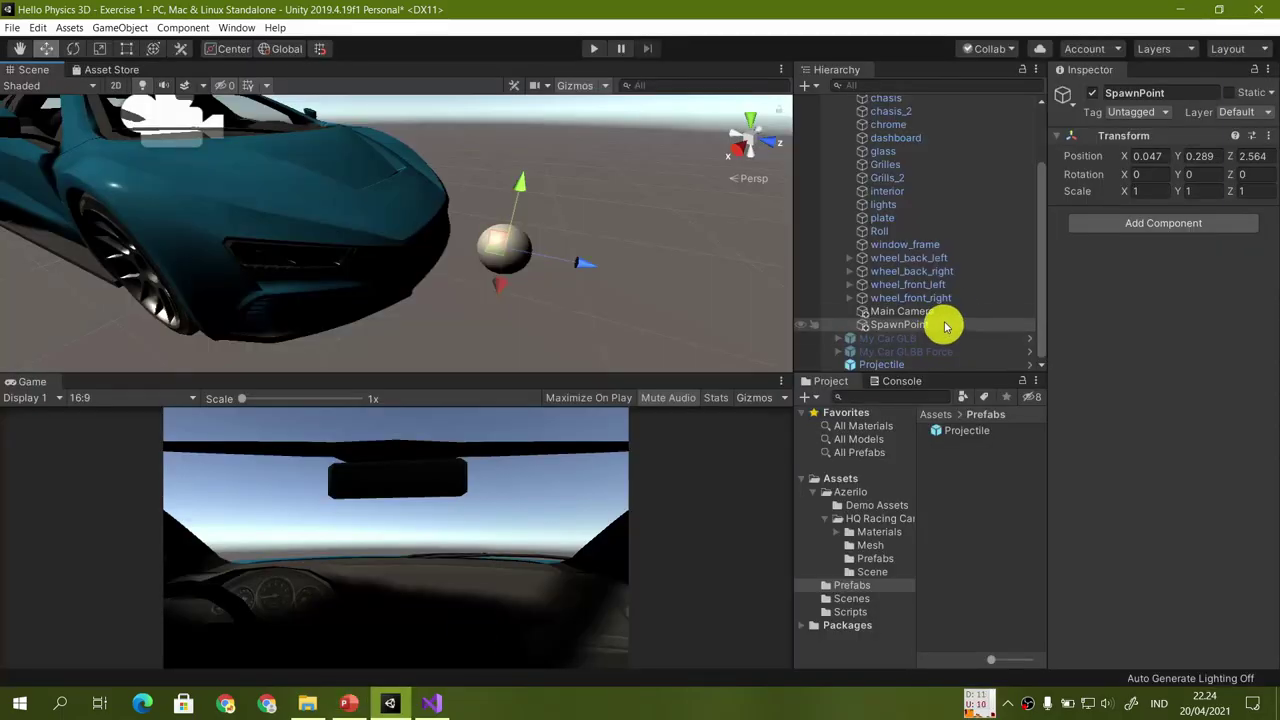
left_click(944, 366)
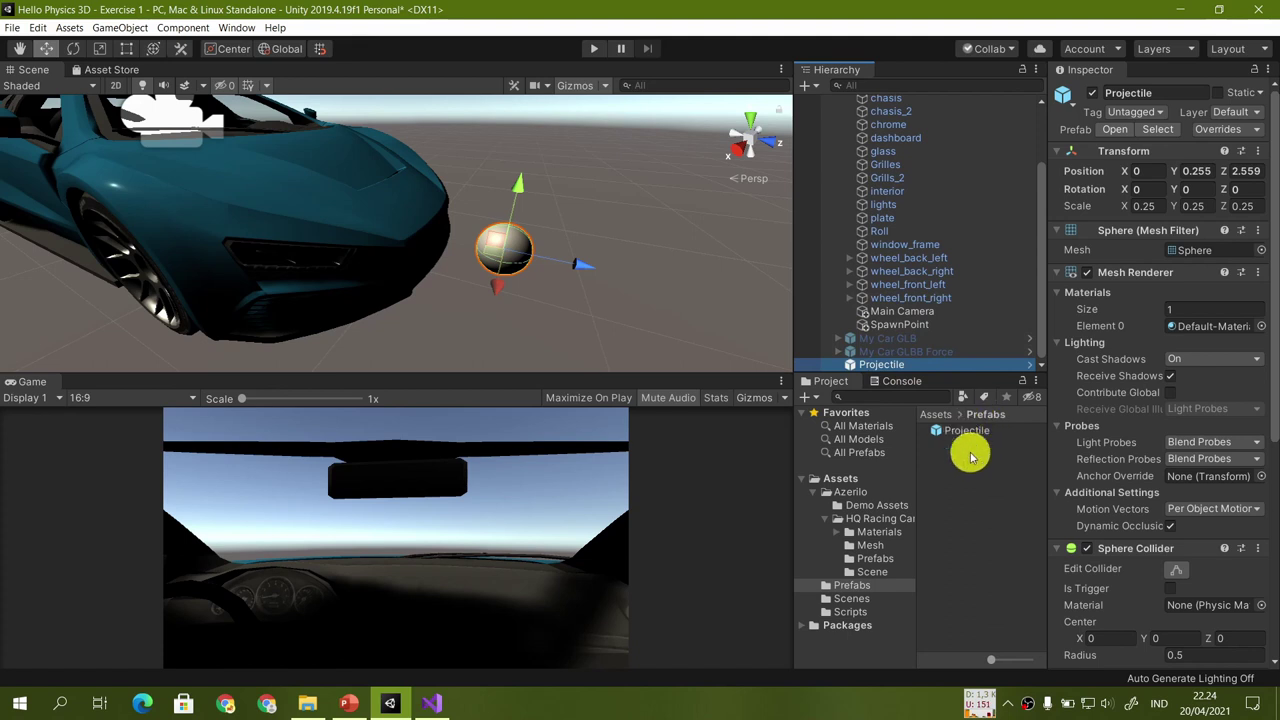
left_click(924, 351)
left_click(934, 366)
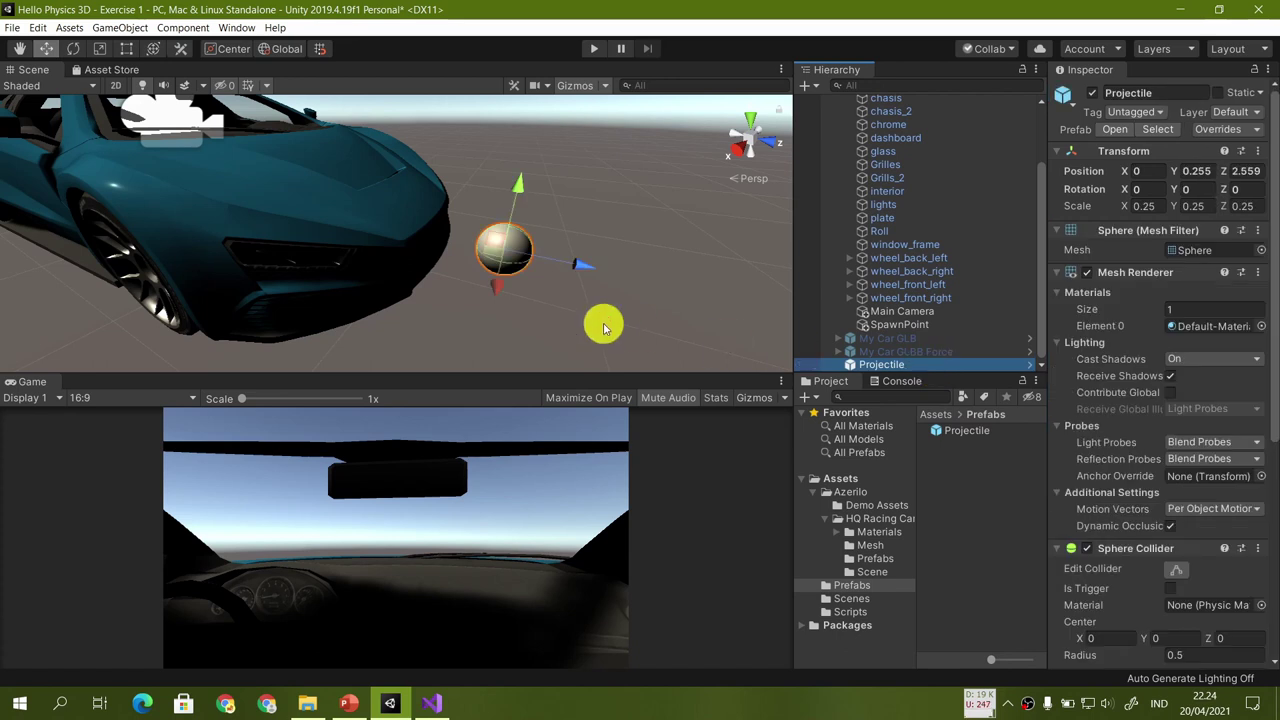
key("Delete")
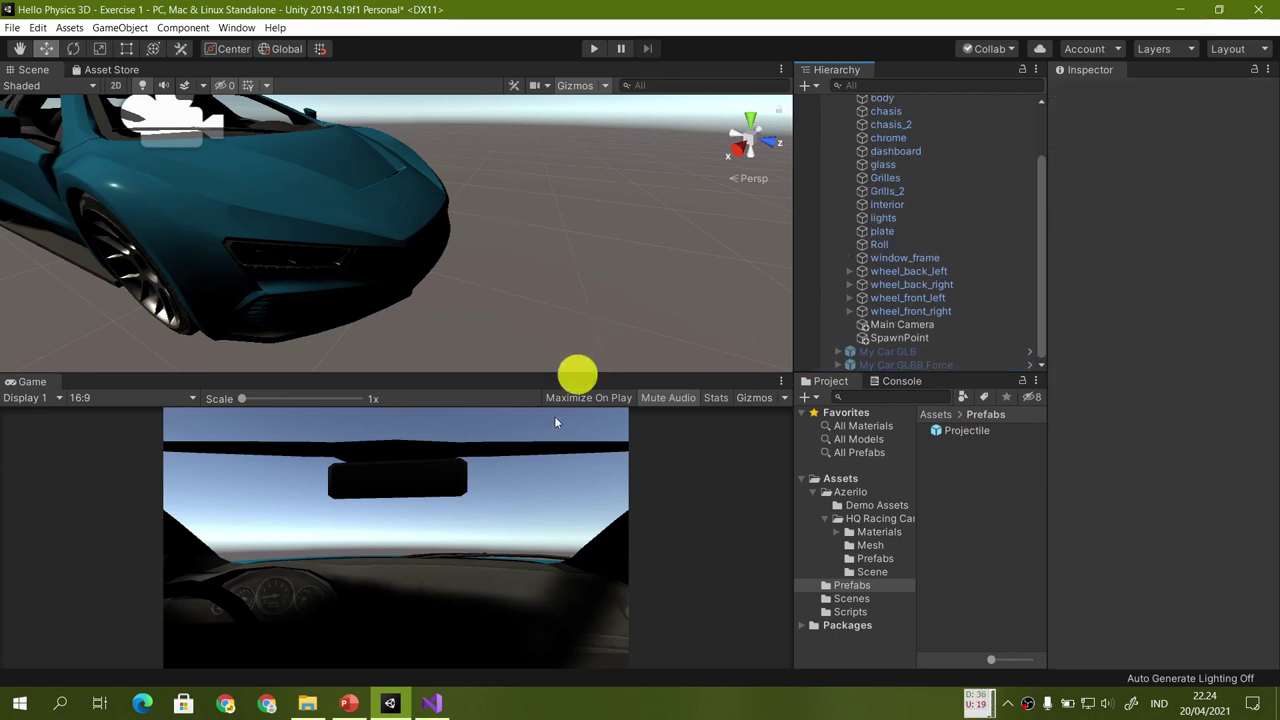
Switch to PowerPoint and read the Instantiating Game Objects and Shoot Script slides
left_click(349, 703)
left_click(345, 474)
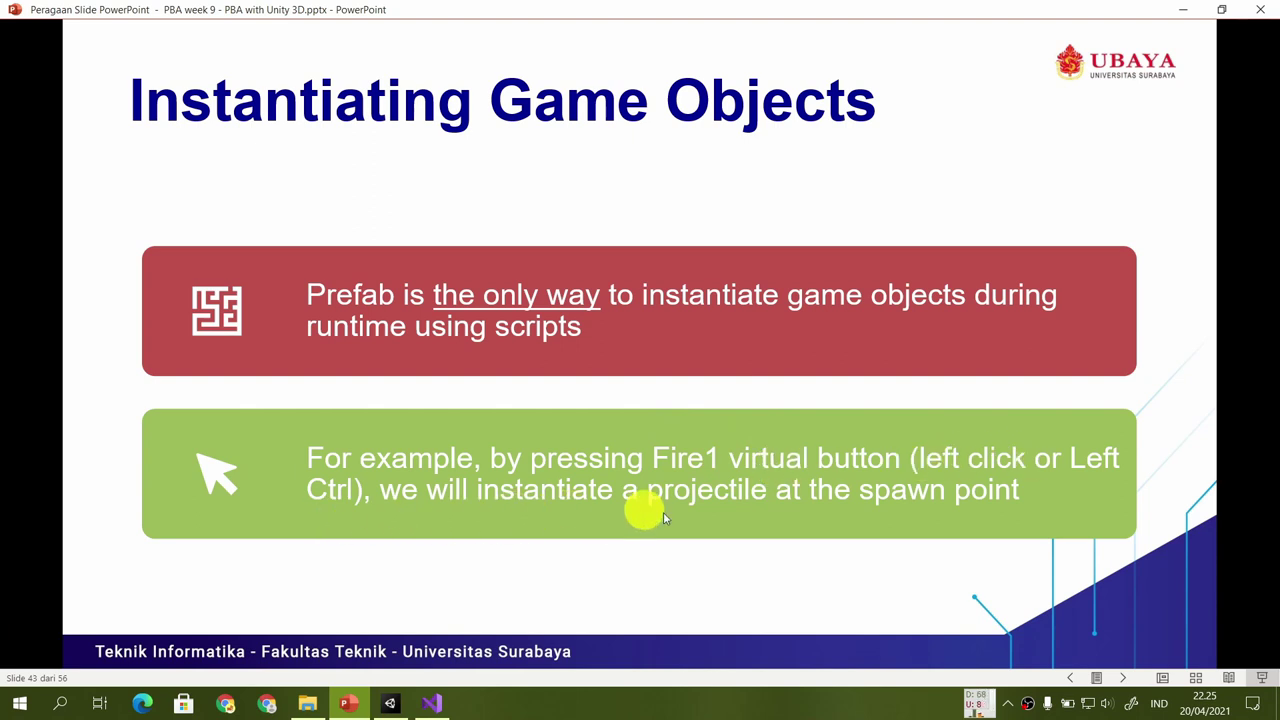
left_click(897, 165)
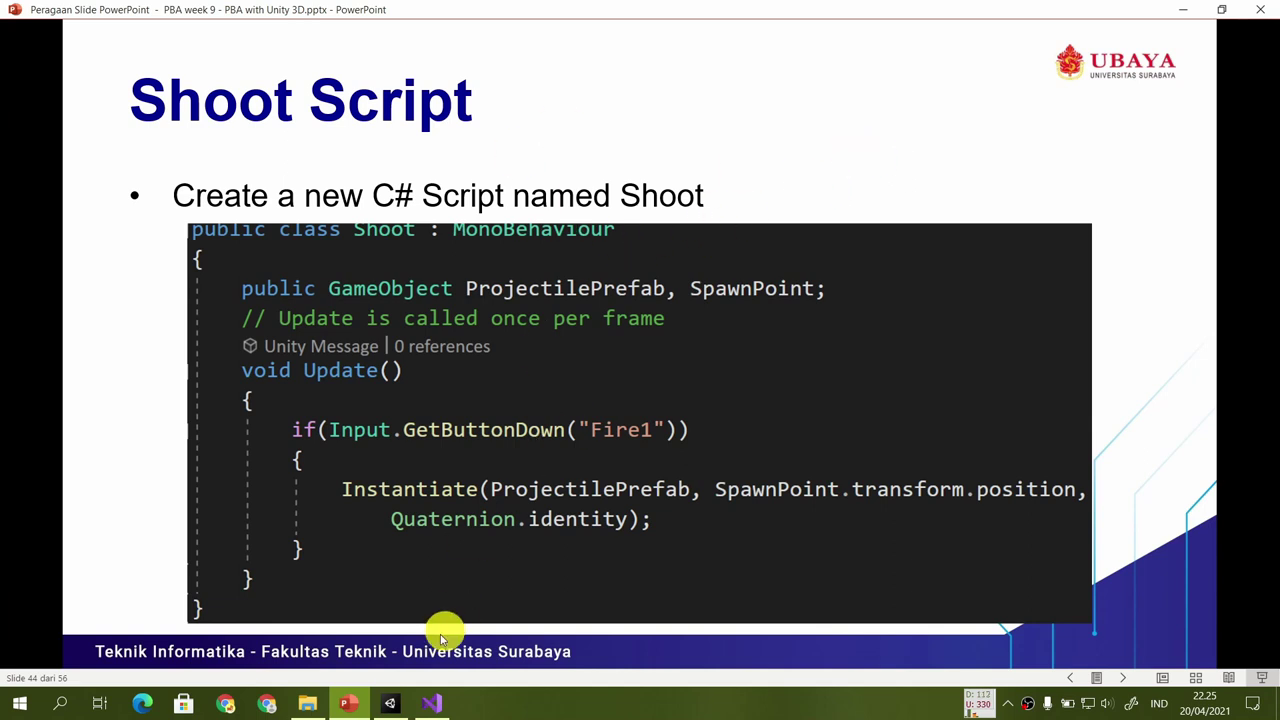
Return to Unity and create a new C# script named Shoot in the Scripts folder
left_click(390, 703)
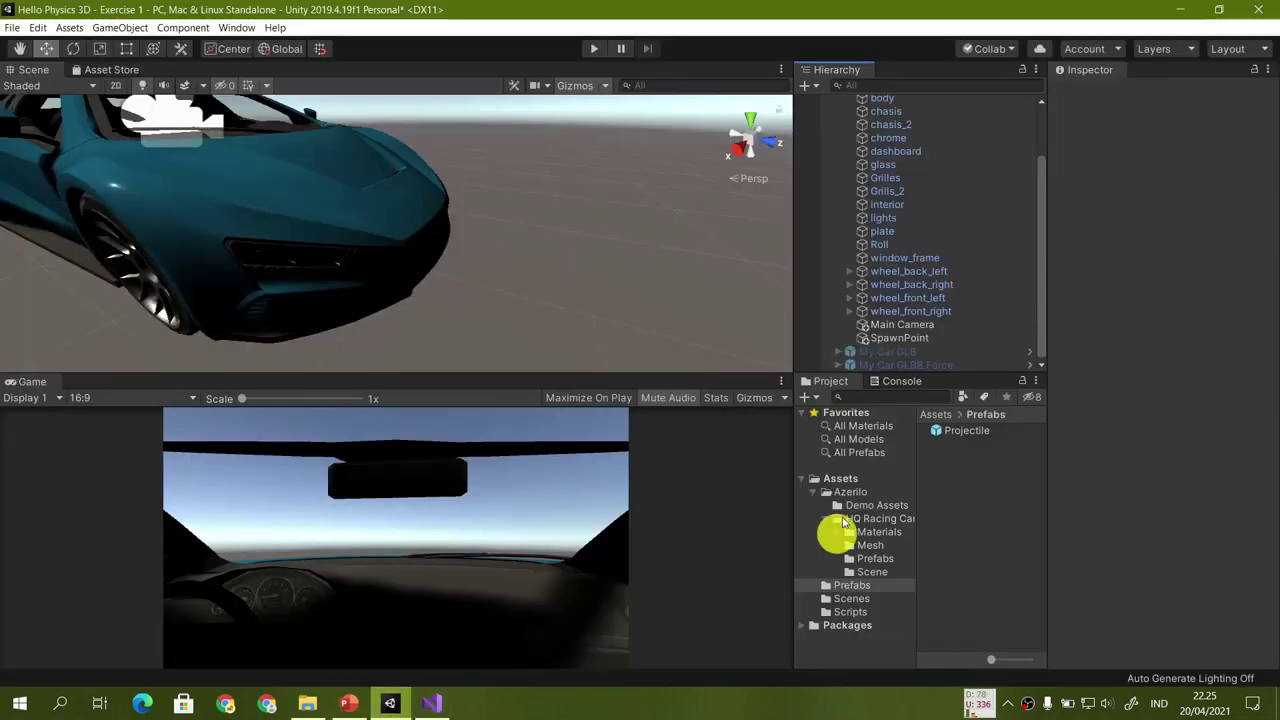
left_click(866, 611)
right_click(975, 558)
mouse_move(1046, 192)
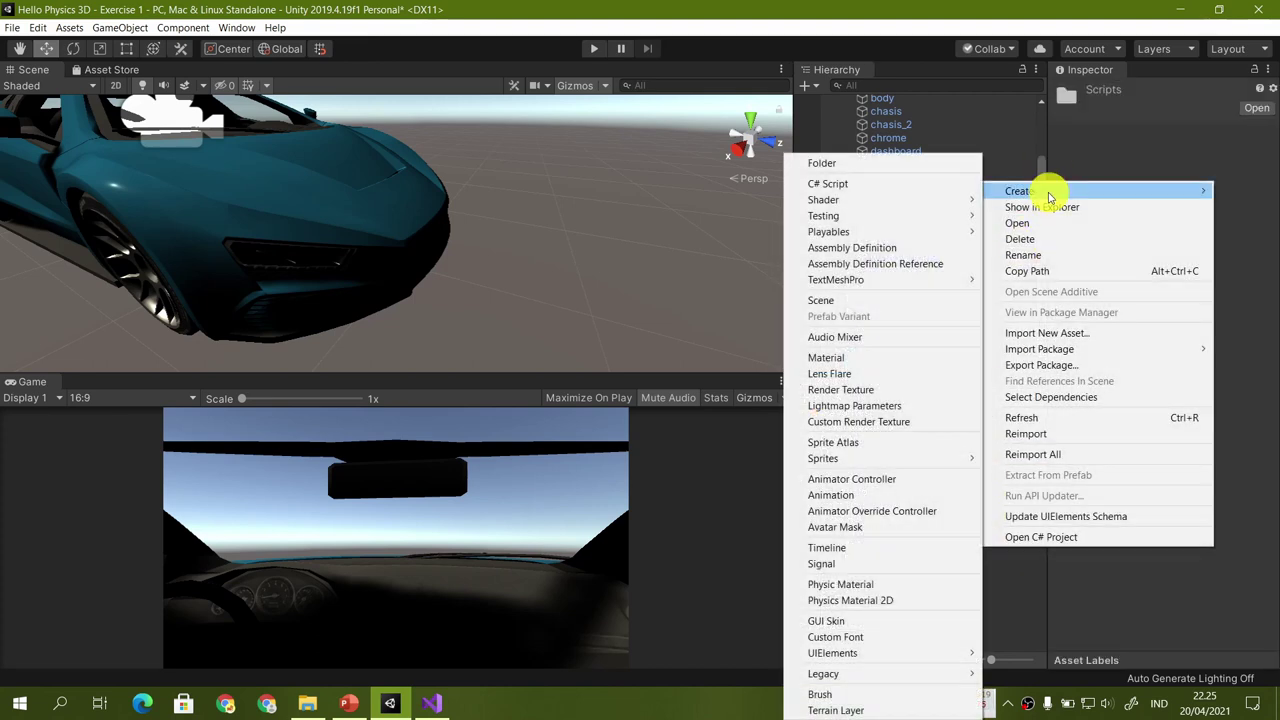
left_click(897, 182)
type("Sho")
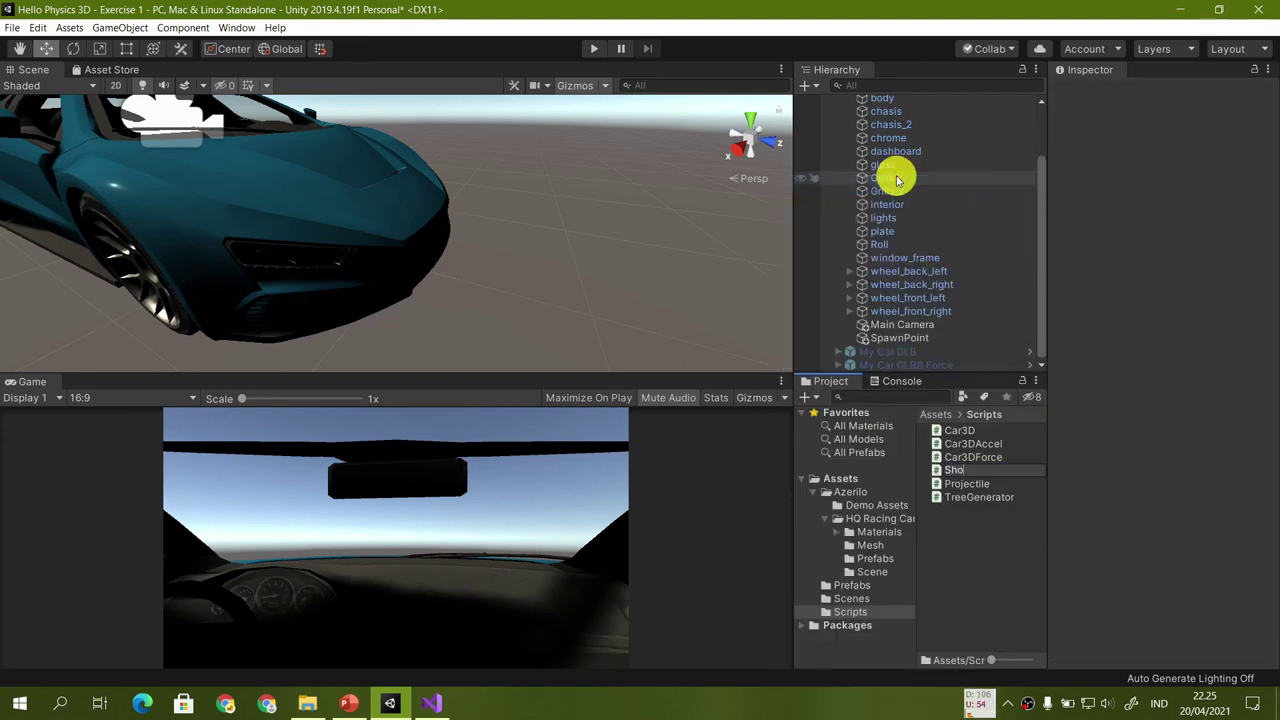
key("Return")
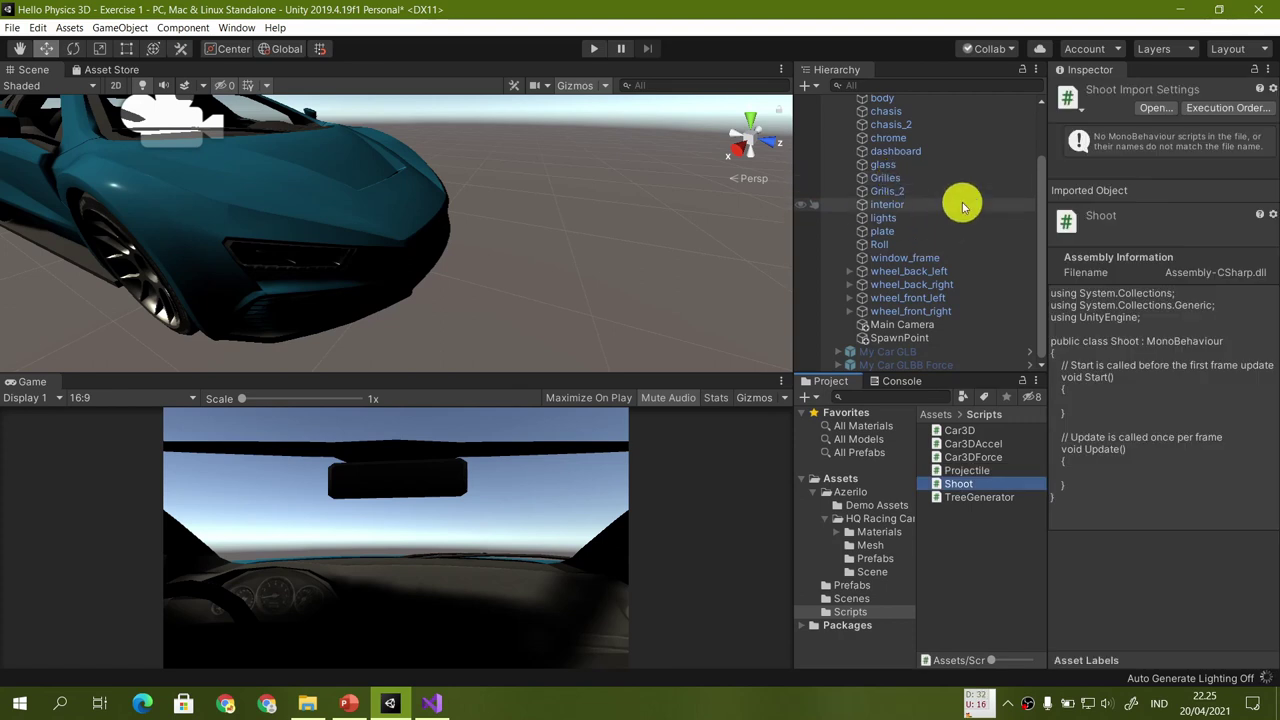
Collapse the My Car GLBB hierarchy and attach the Shoot script to that car
scroll(963, 200, "up", 2)
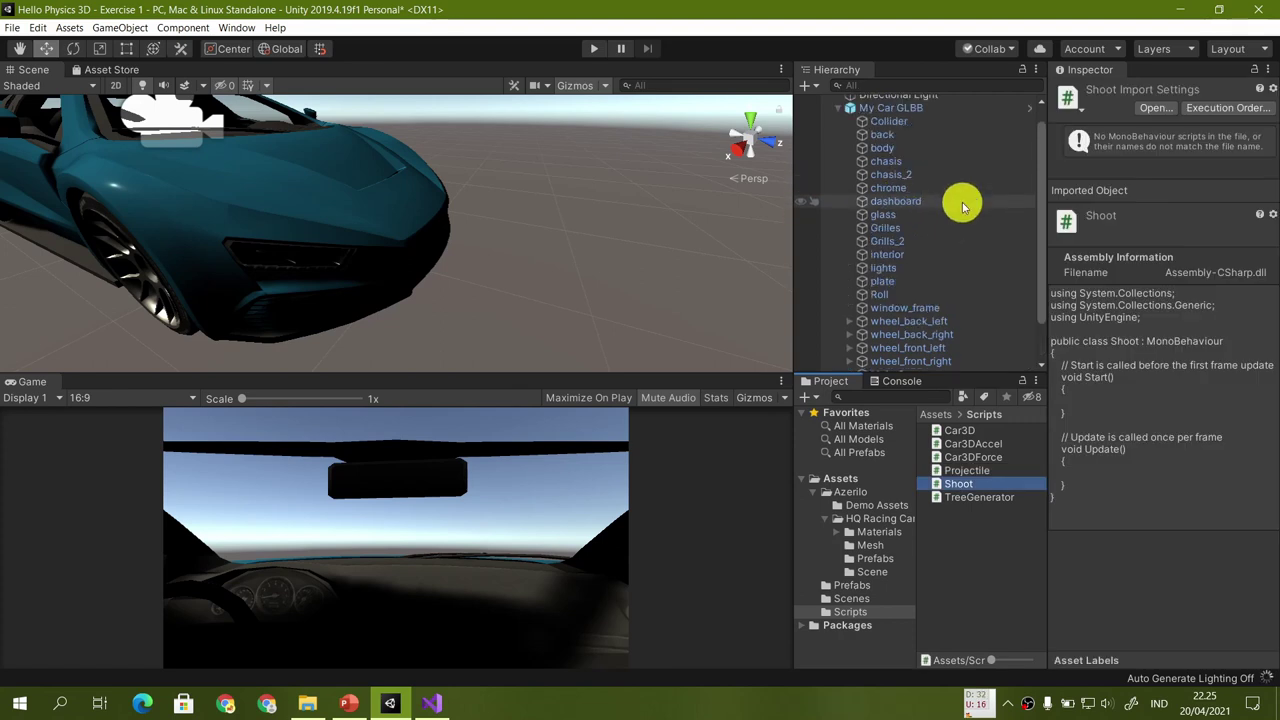
scroll(831, 103, "up", 1)
left_click(831, 103)
left_click(848, 128)
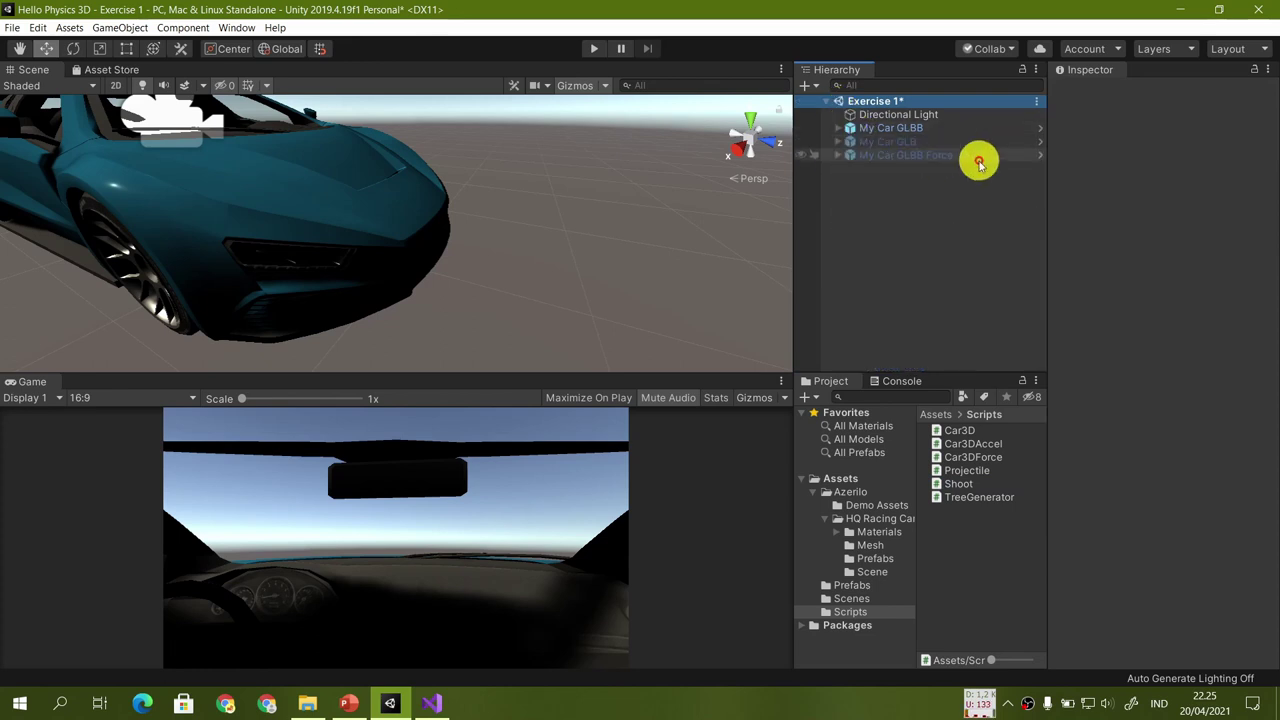
left_click(982, 568)
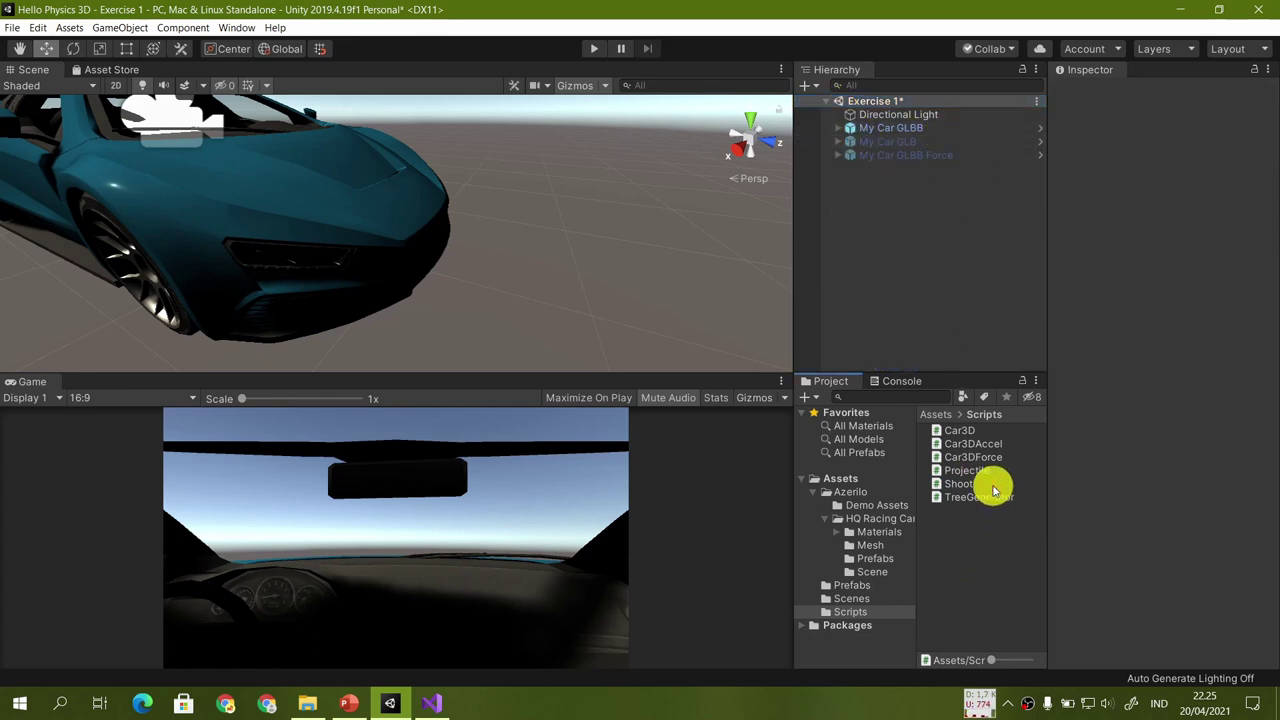
left_click_drag(966, 489, 893, 132)
Open the Shoot script in Visual Studio and review the sample code on PowerPoint's Shoot Script slide
left_click(962, 484)
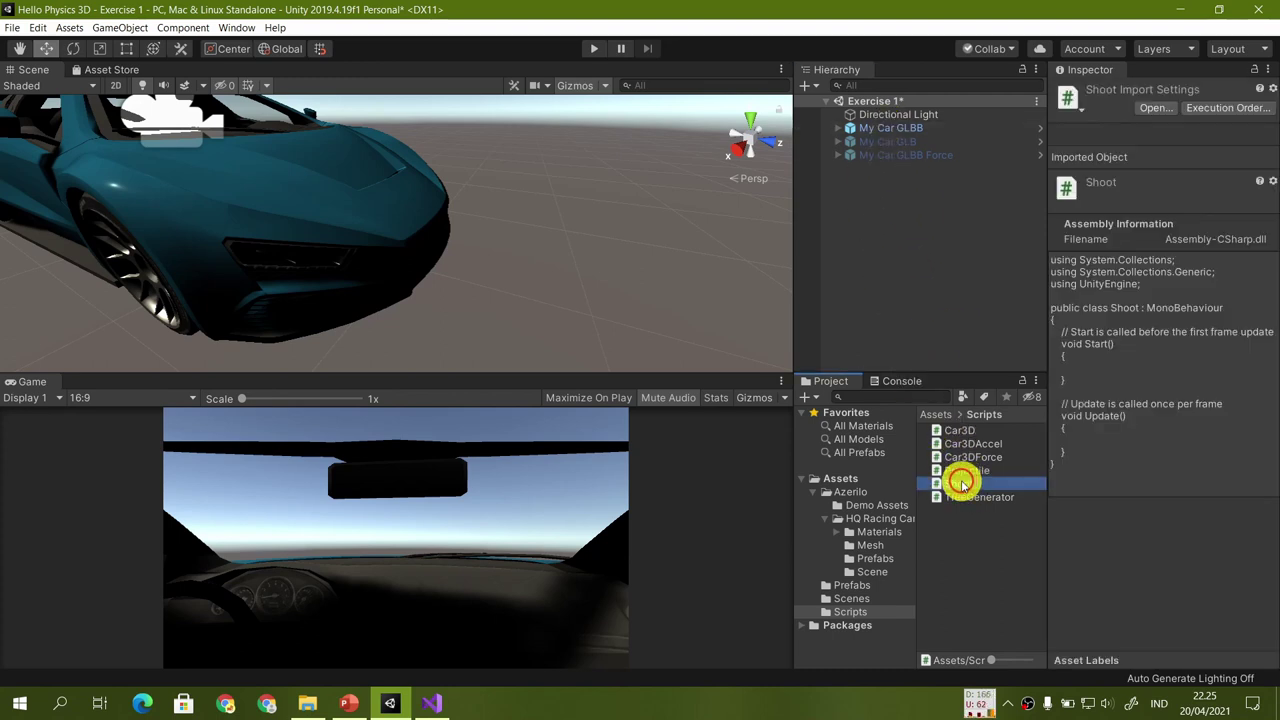
double_click(962, 484)
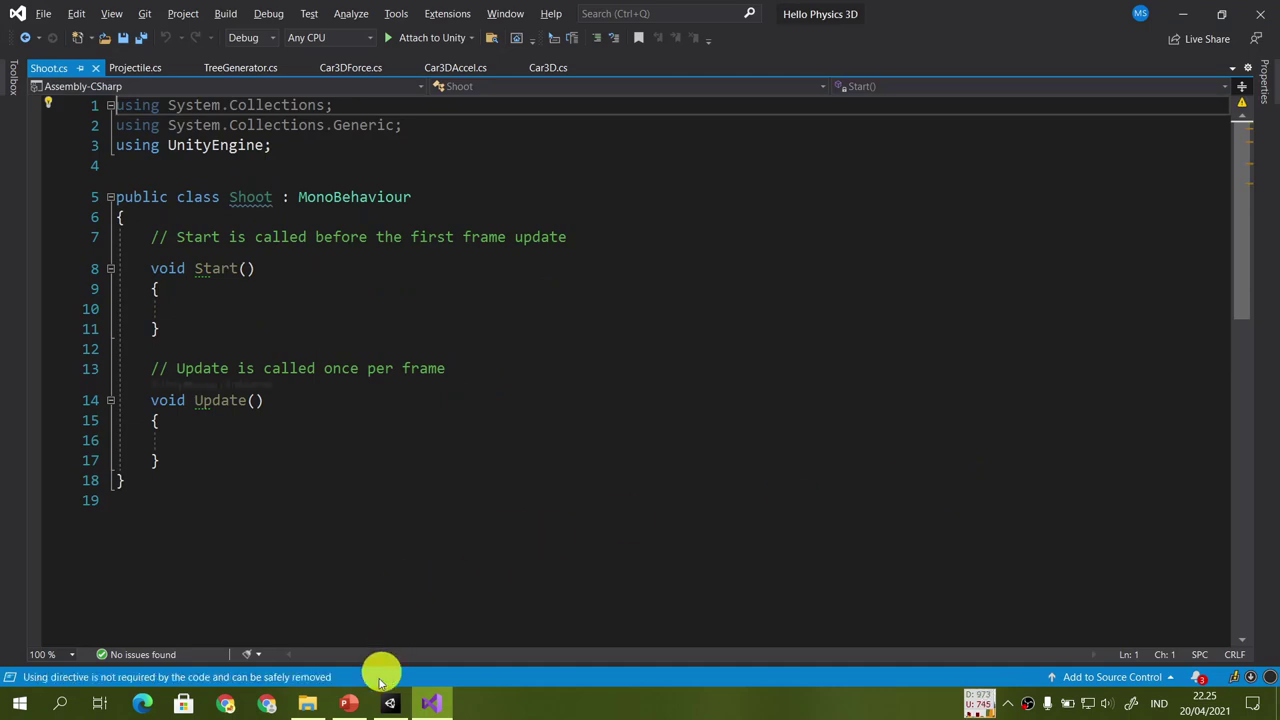
left_click(358, 705)
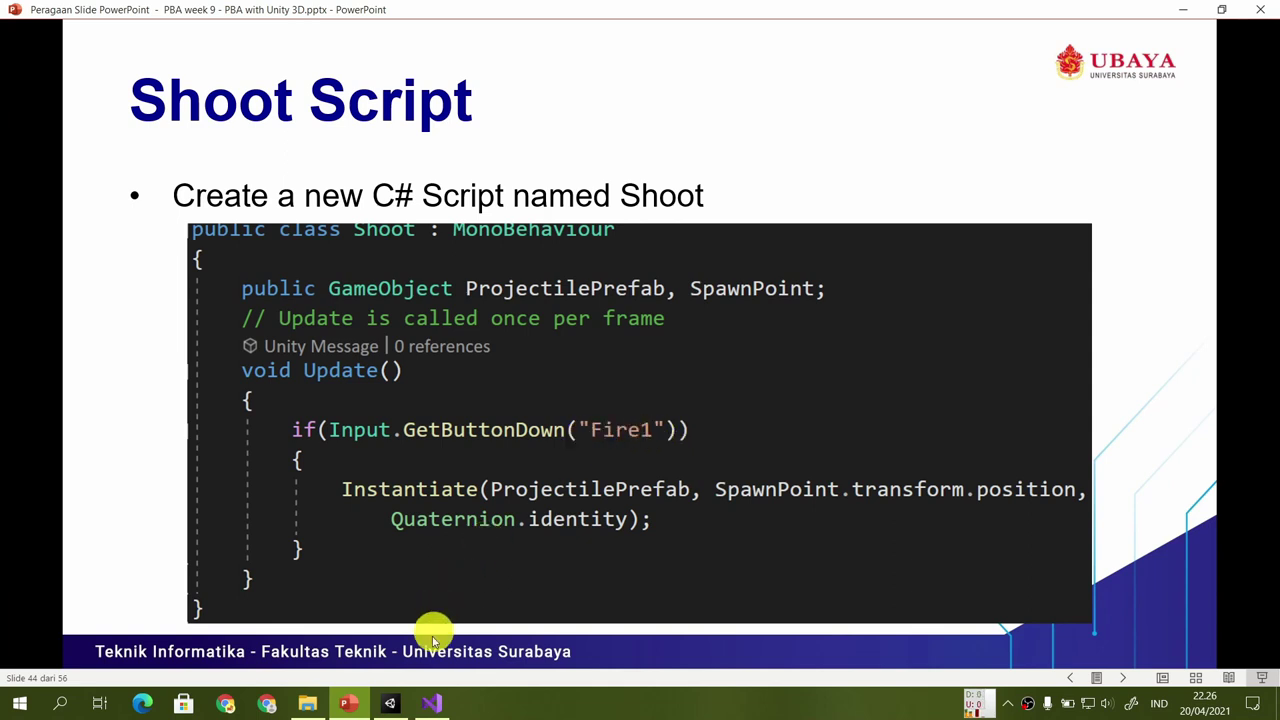
Examine the Fire1 axis button bindings in Unity's Input Manager project settings and return to the Shoot Script slide in PowerPoint
left_click(390, 703)
left_click(39, 28)
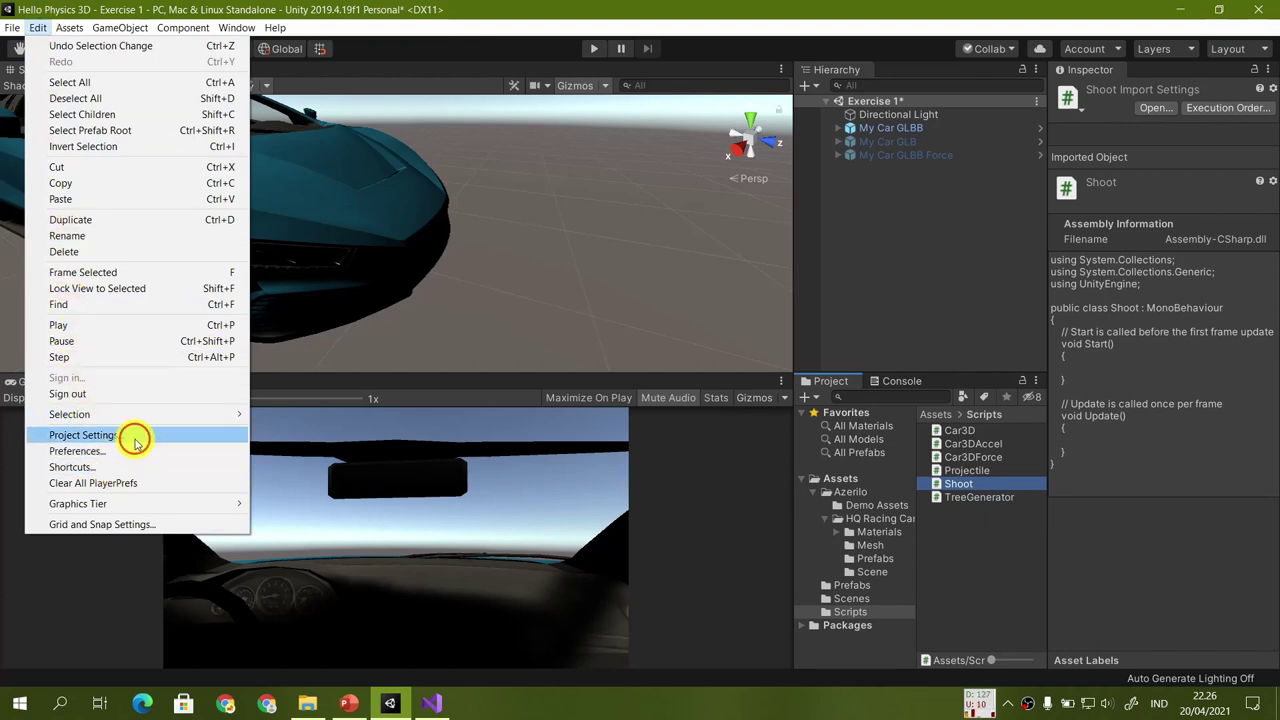
left_click(85, 435)
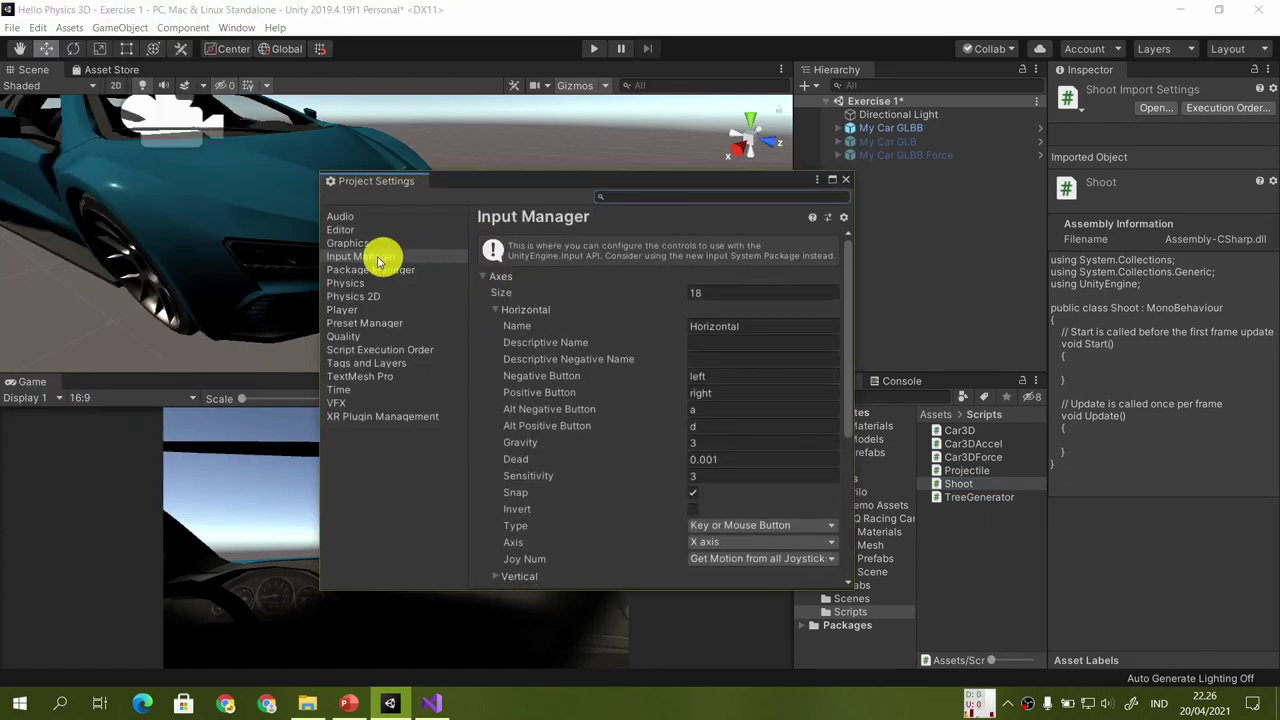
left_click(493, 310)
scroll(567, 372, "down", 1)
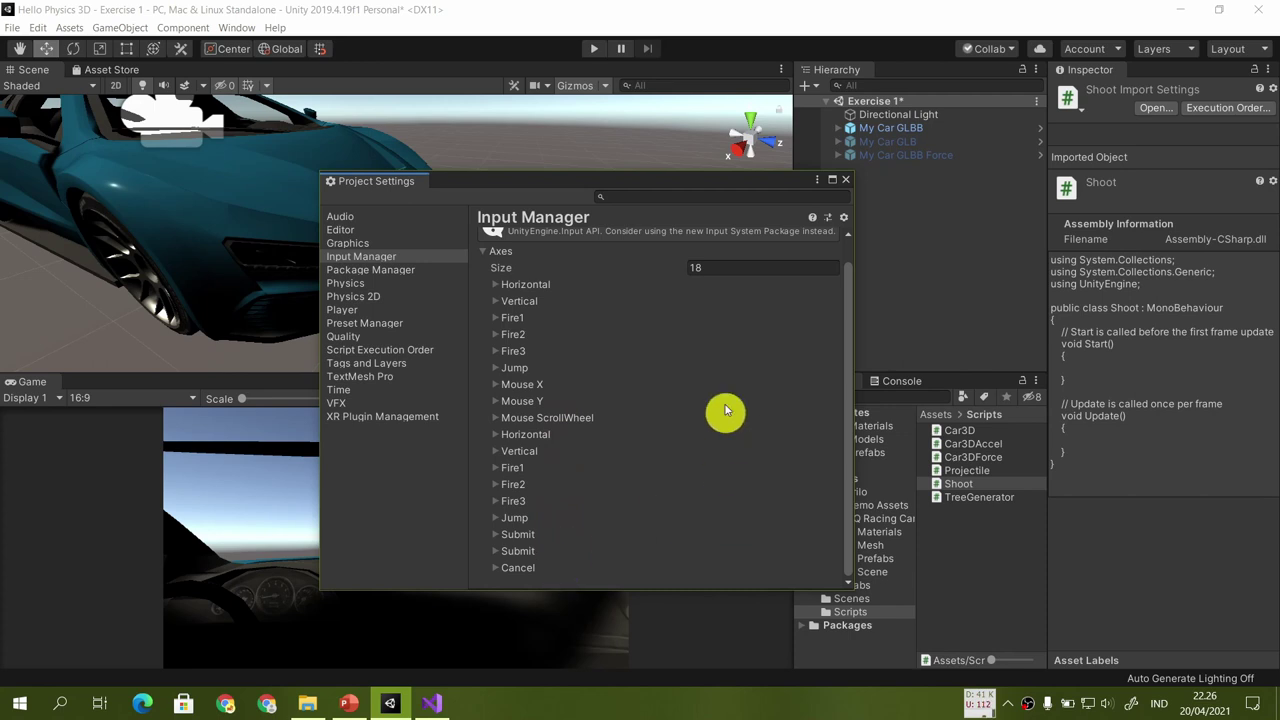
left_click(496, 318)
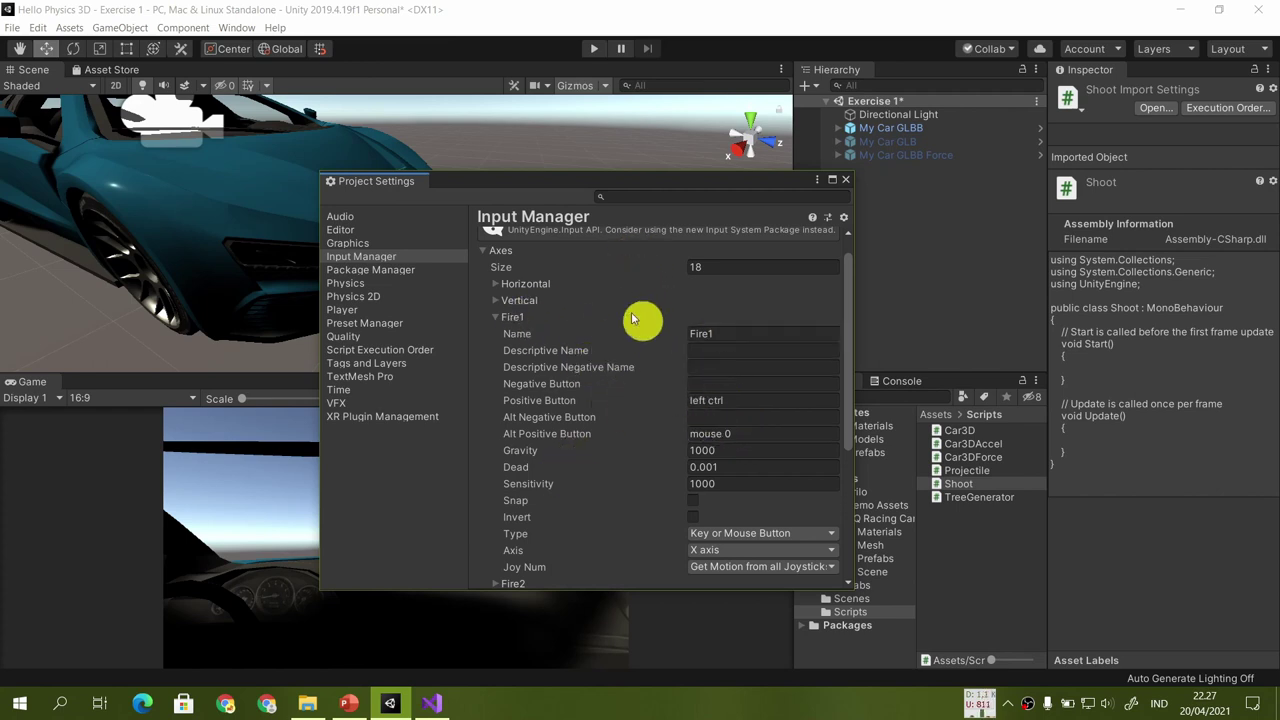
left_click(494, 317)
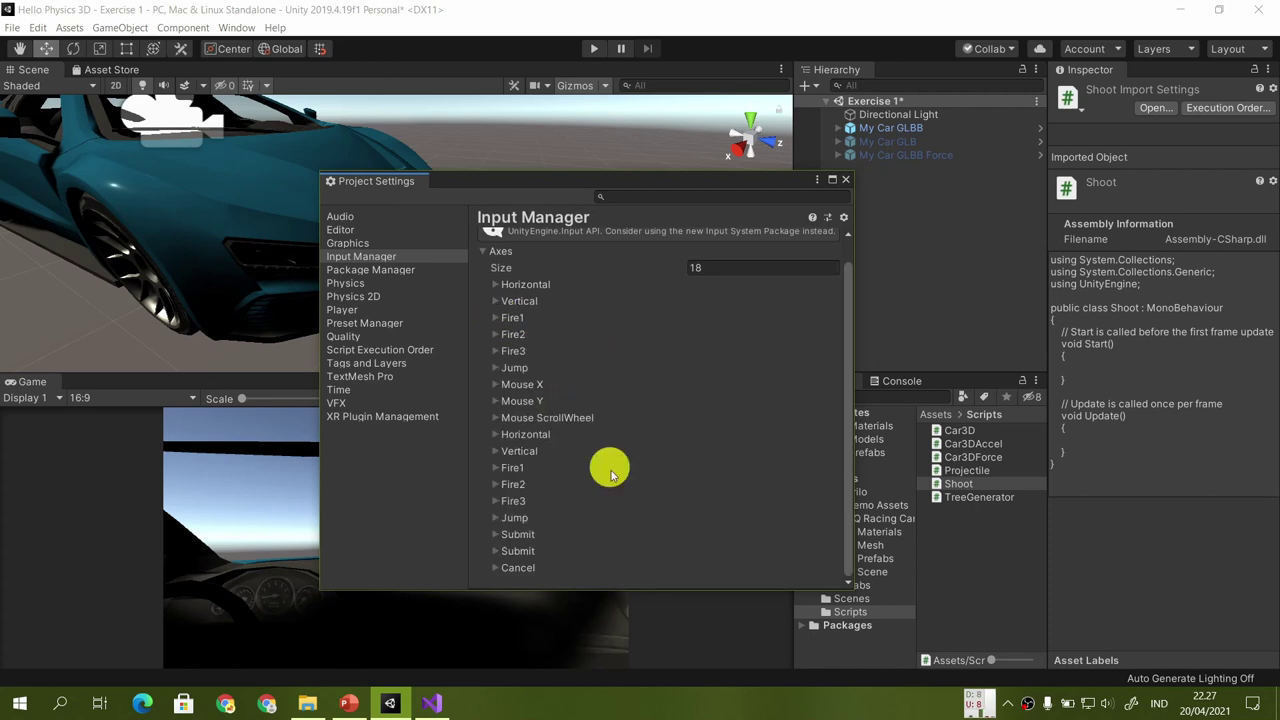
left_click(350, 707)
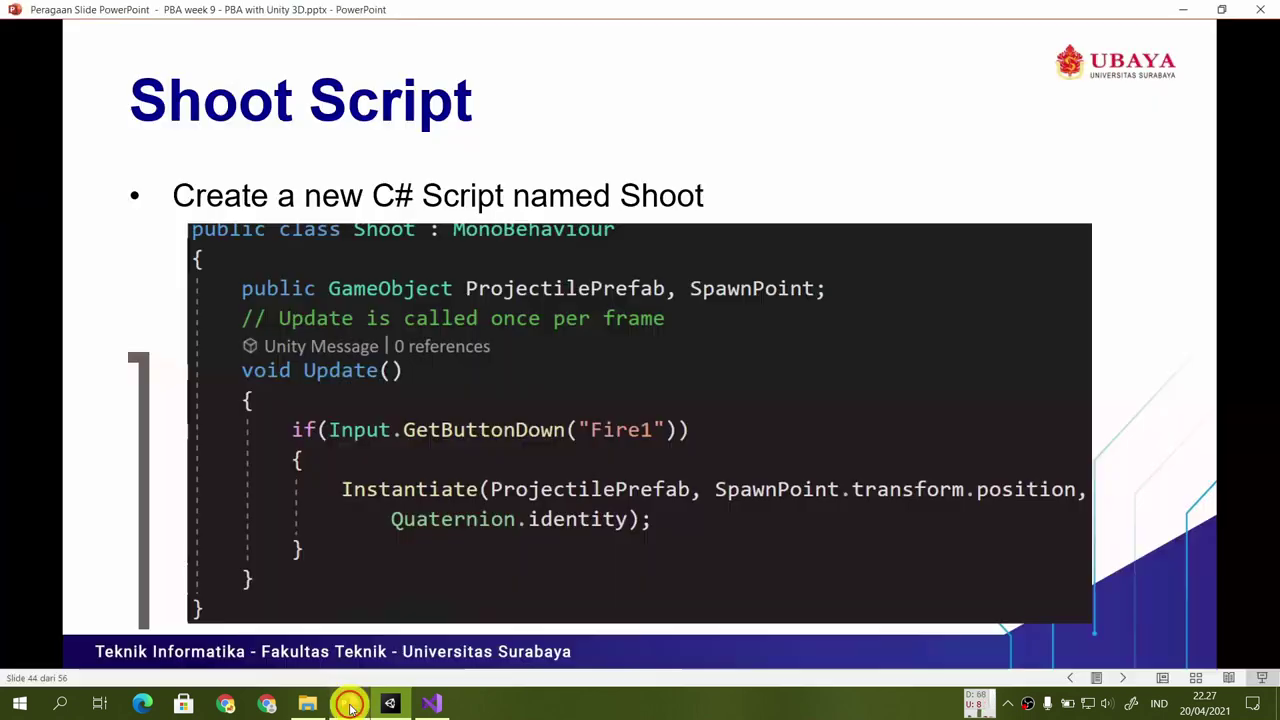